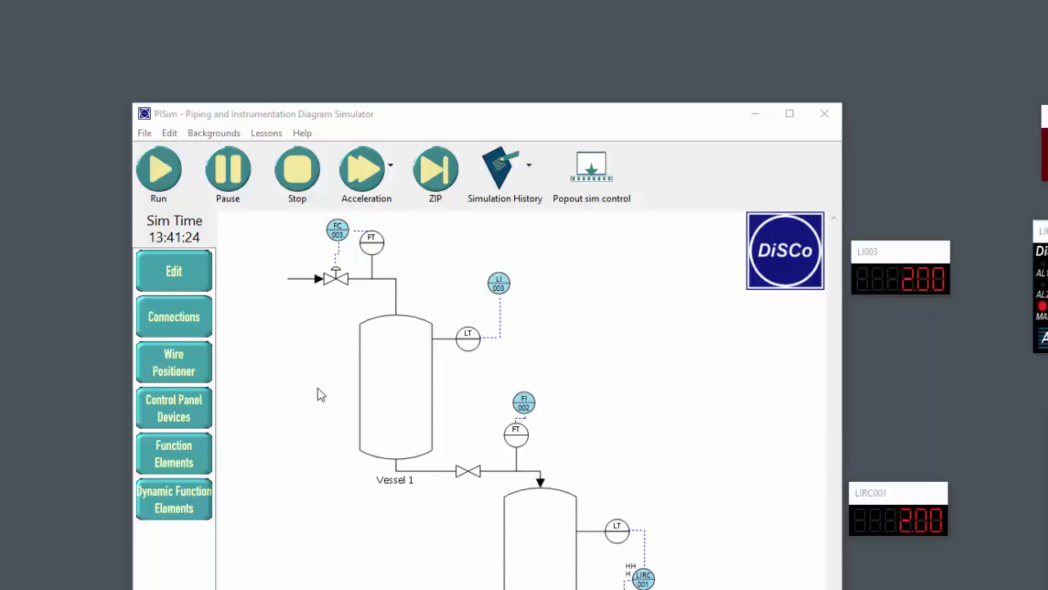
# Step: Place a function element in the empty area of the diagram to the right of Vessel 1
pyautogui.click(174, 453)
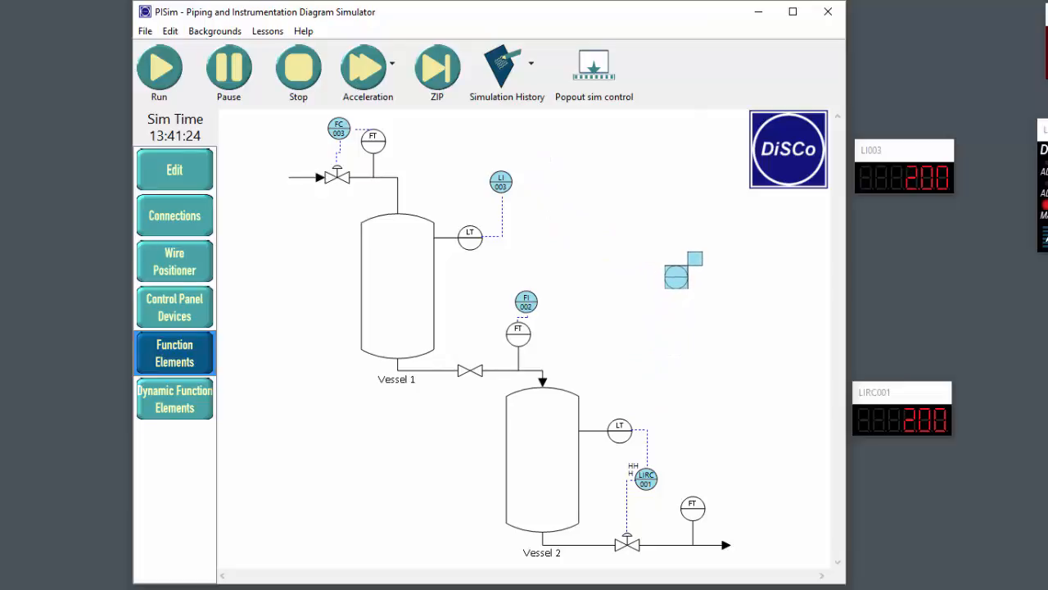
pyautogui.click(676, 276)
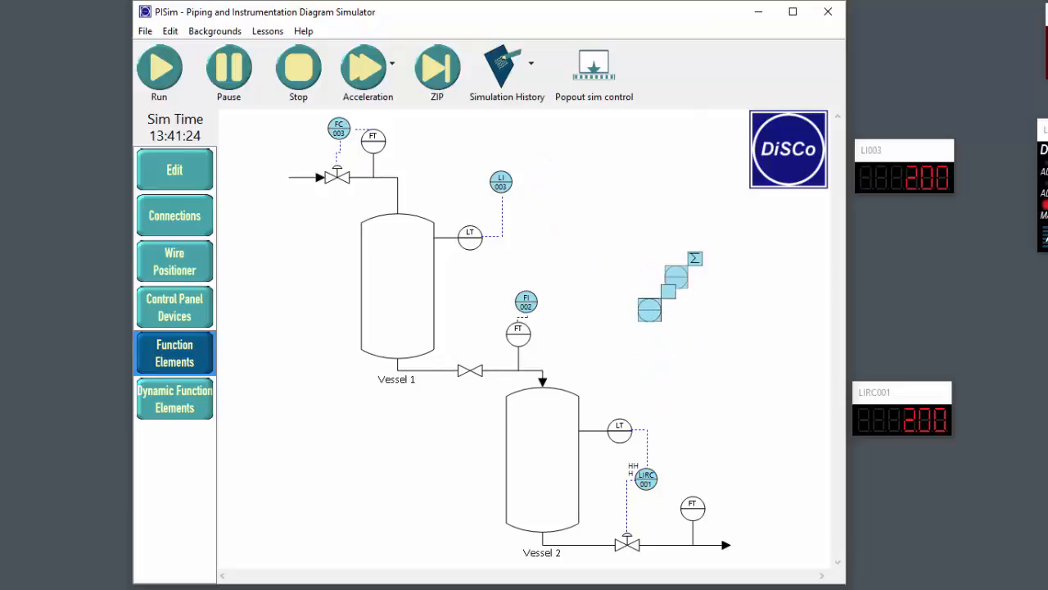
pyautogui.click(167, 176)
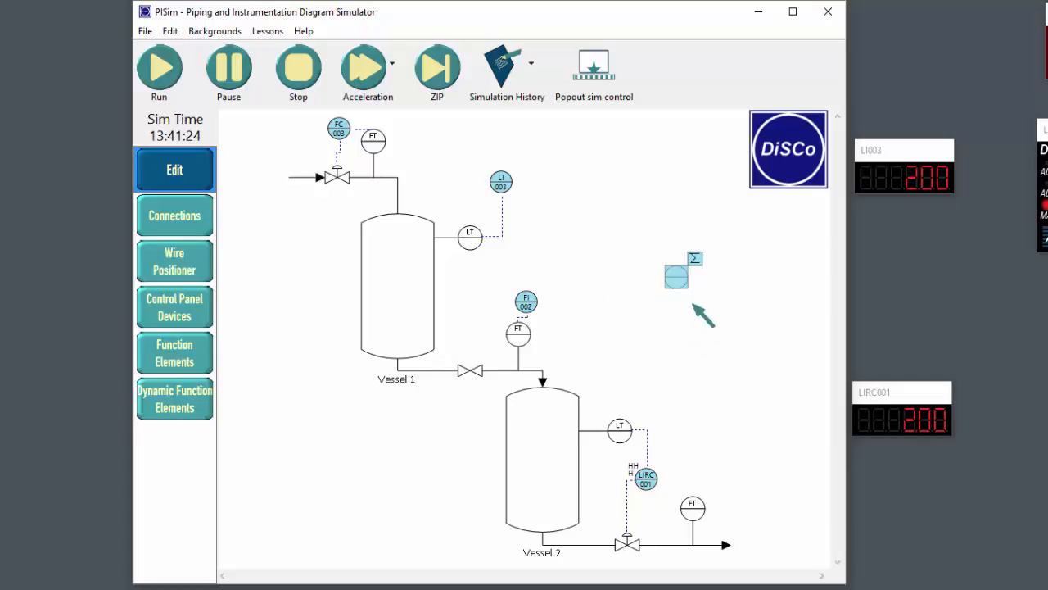
# Step: Configure the new function element with output type Other (X) and instrument tag number 100
pyautogui.rightClick(678, 282)
pyautogui.click(724, 326)
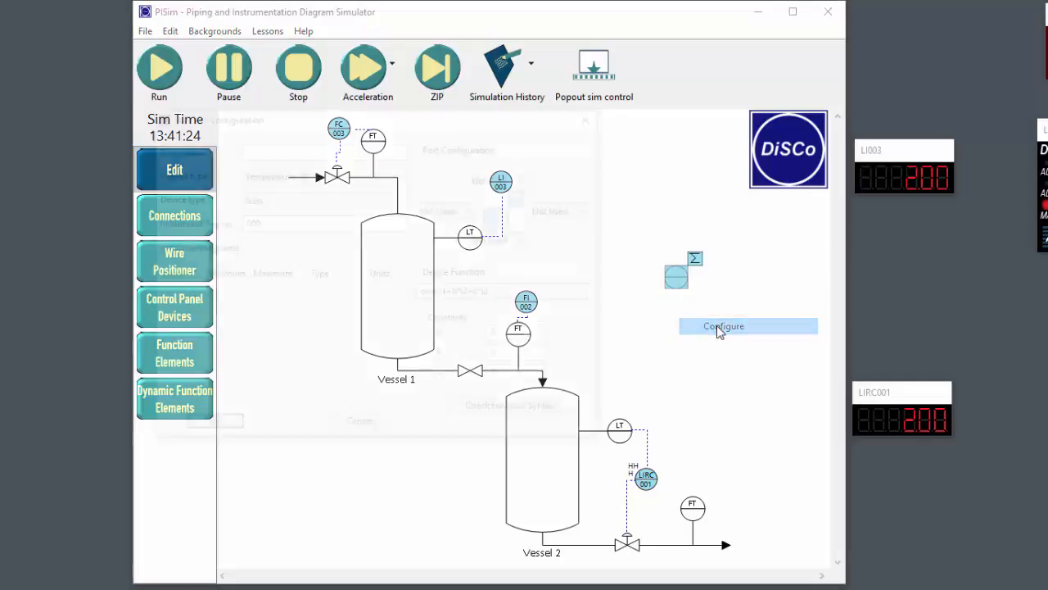
pyautogui.click(291, 173)
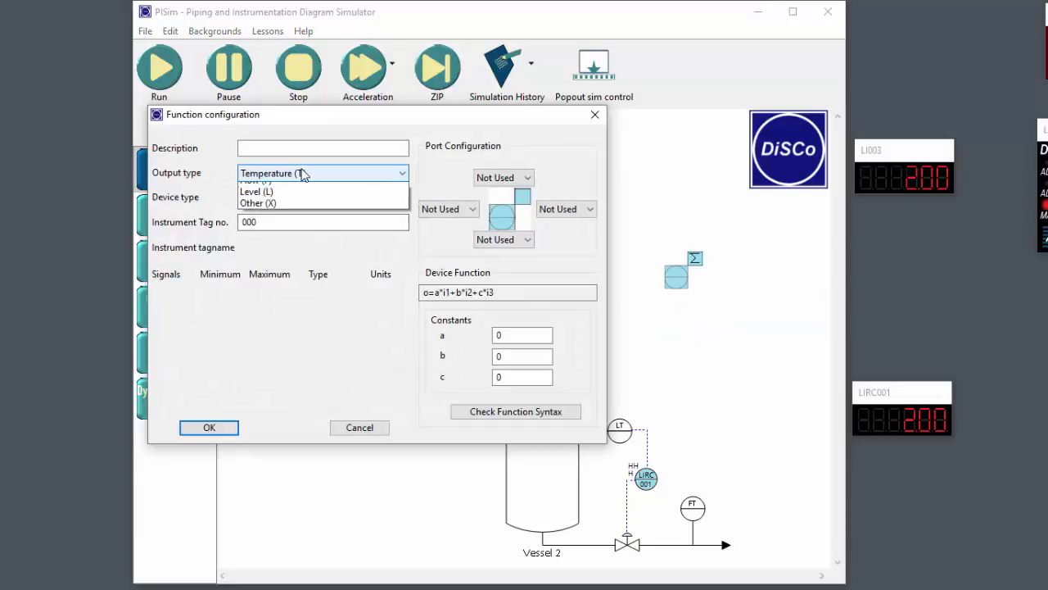
pyautogui.click(294, 243)
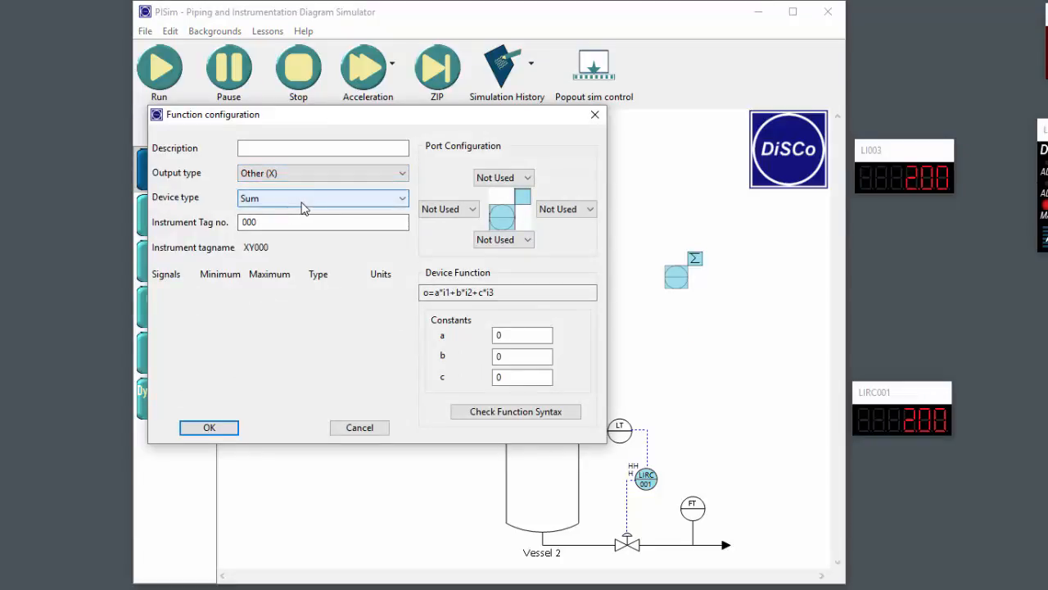
pyautogui.moveTo(291, 225); pyautogui.dragTo(199, 223)
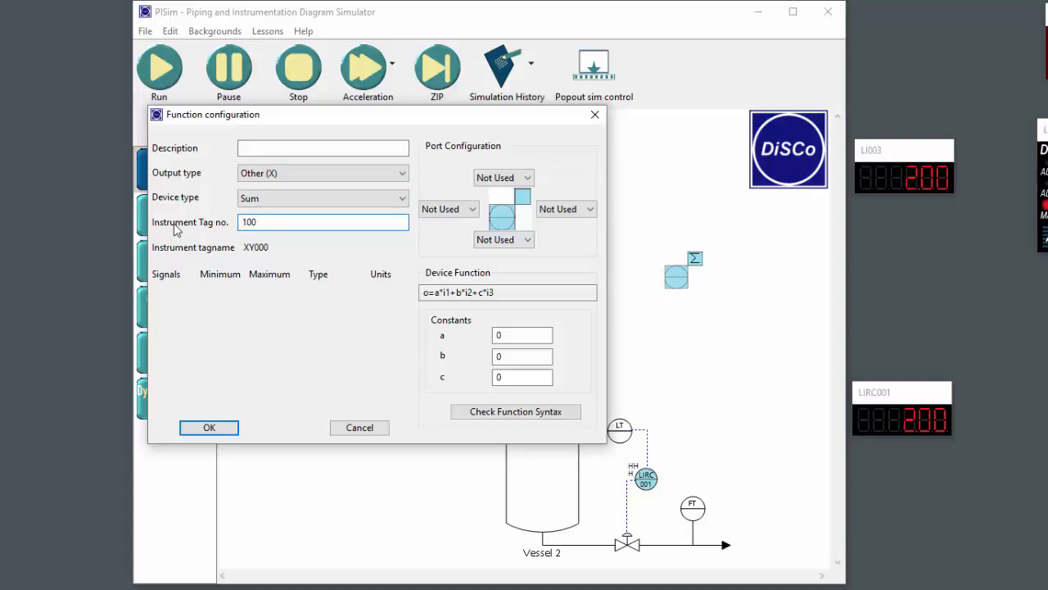
# Step: Assign the function element's left port to Input 1, its bottom port to Input 2 and its right port to Output
pyautogui.click(439, 210)
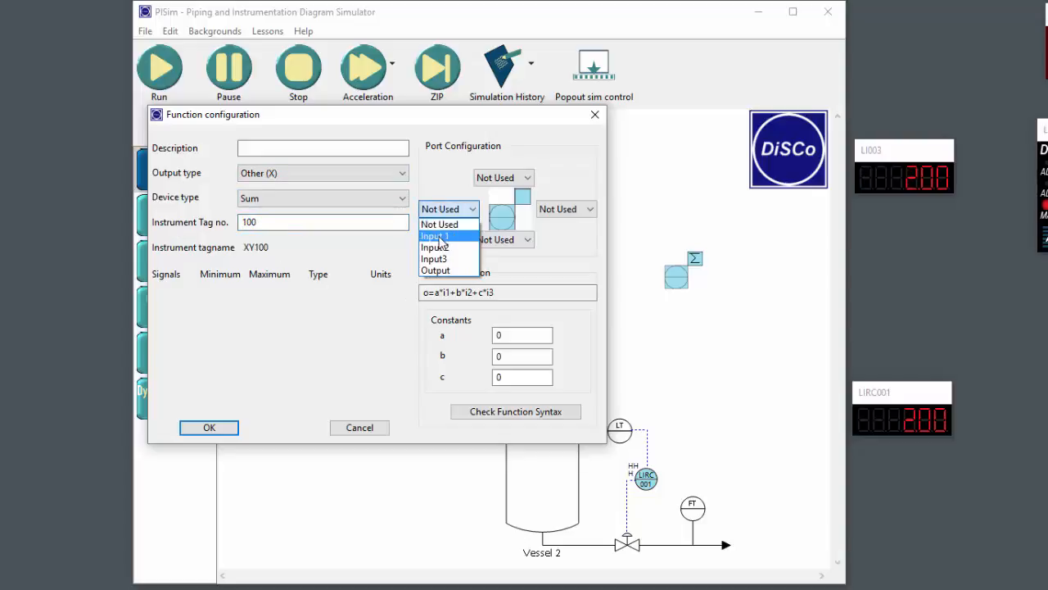
pyautogui.click(441, 236)
pyautogui.click(506, 240)
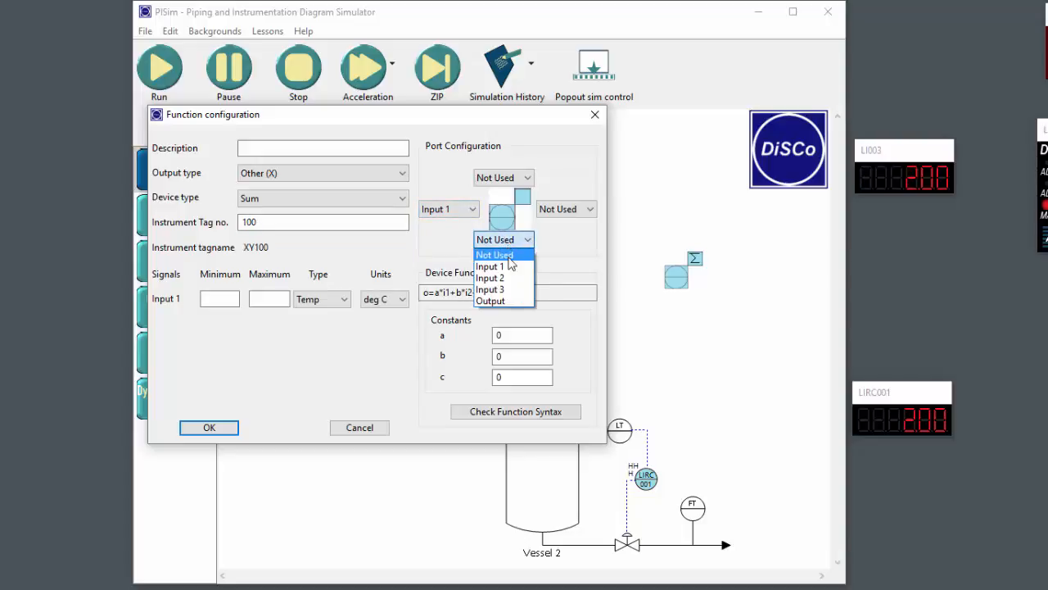
pyautogui.click(493, 278)
pyautogui.click(571, 209)
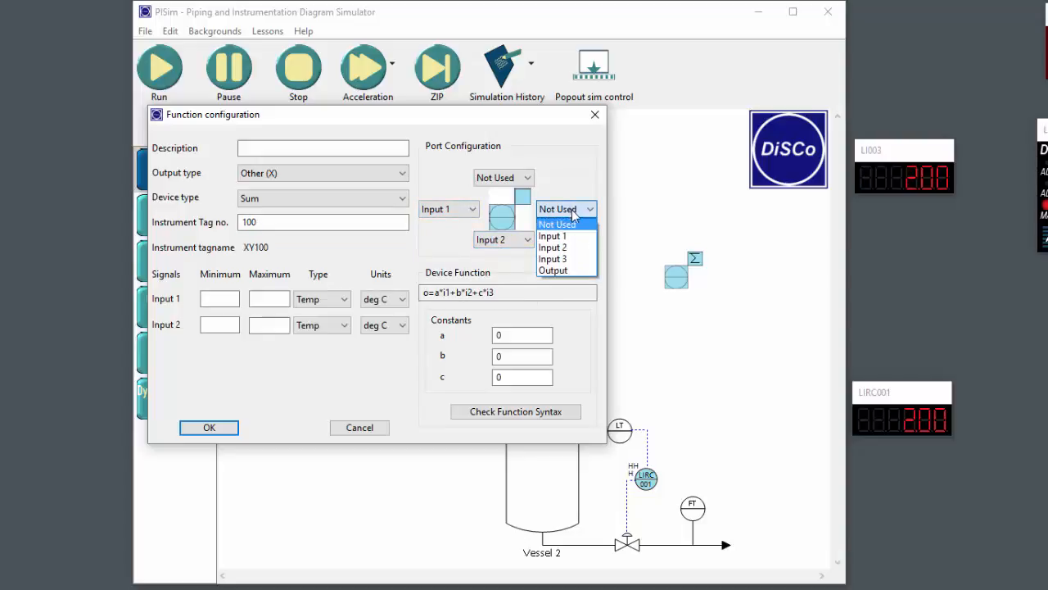
pyautogui.click(553, 270)
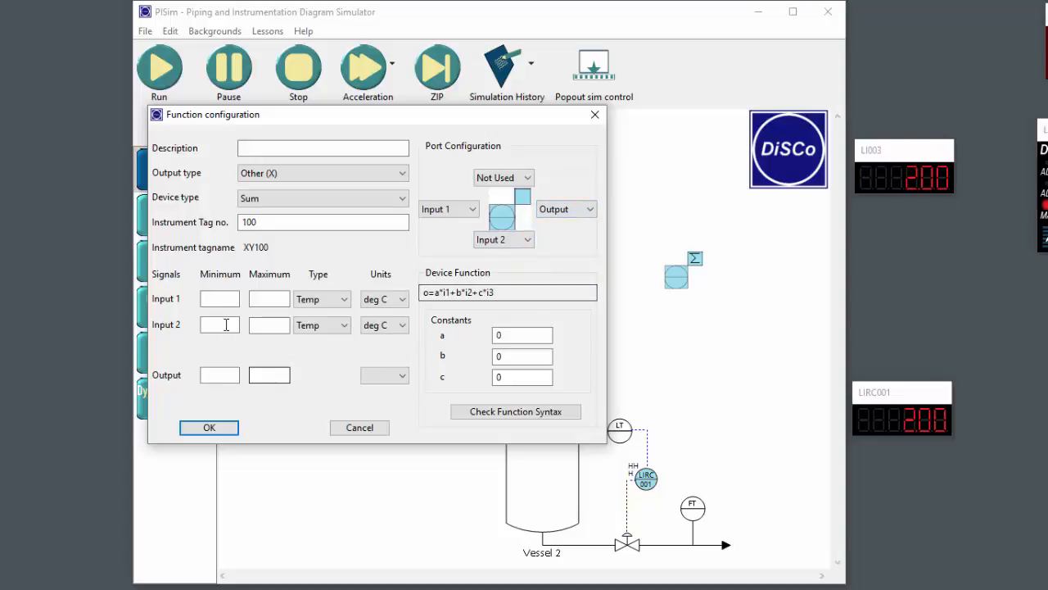
# Step: Define Input 1 and Input 2 of the sum function as Level signals in m, each ranging from 0 to 5
pyautogui.click(218, 299)
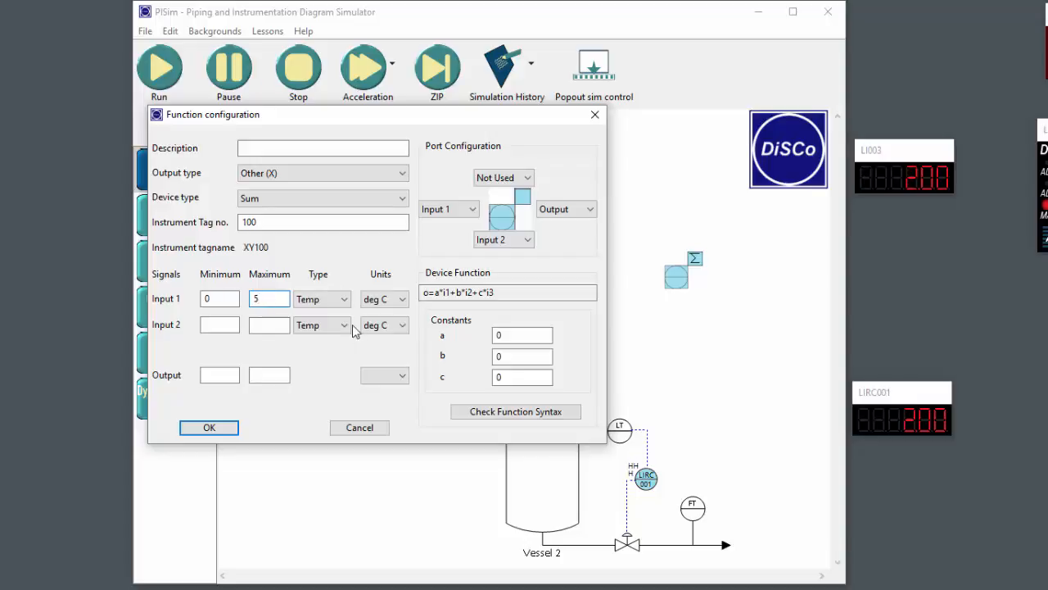
pyautogui.click(336, 299)
pyautogui.click(332, 350)
pyautogui.click(229, 324)
pyautogui.click(278, 325)
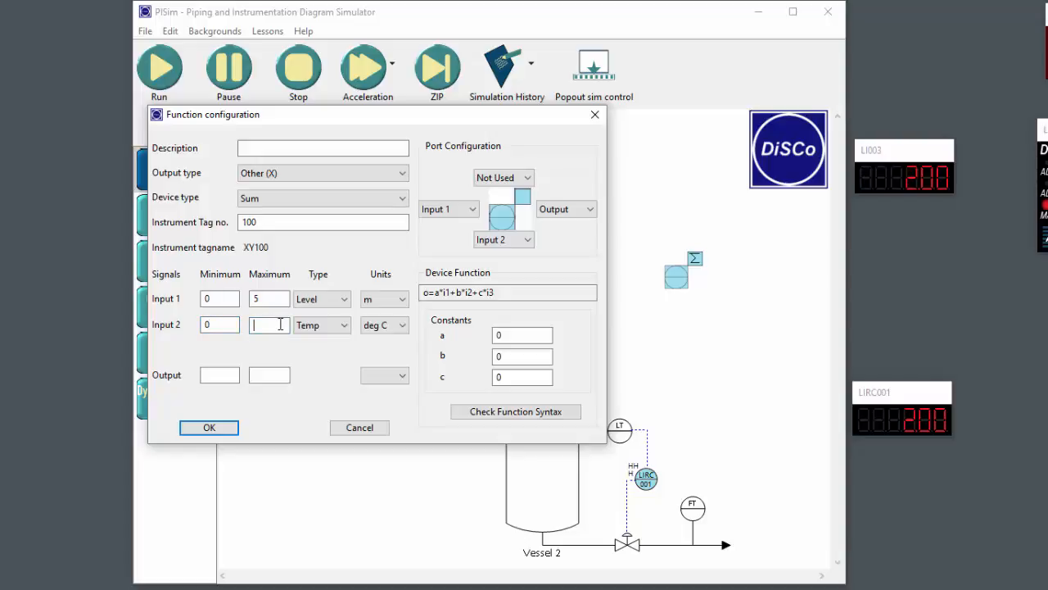
pyautogui.click(333, 325)
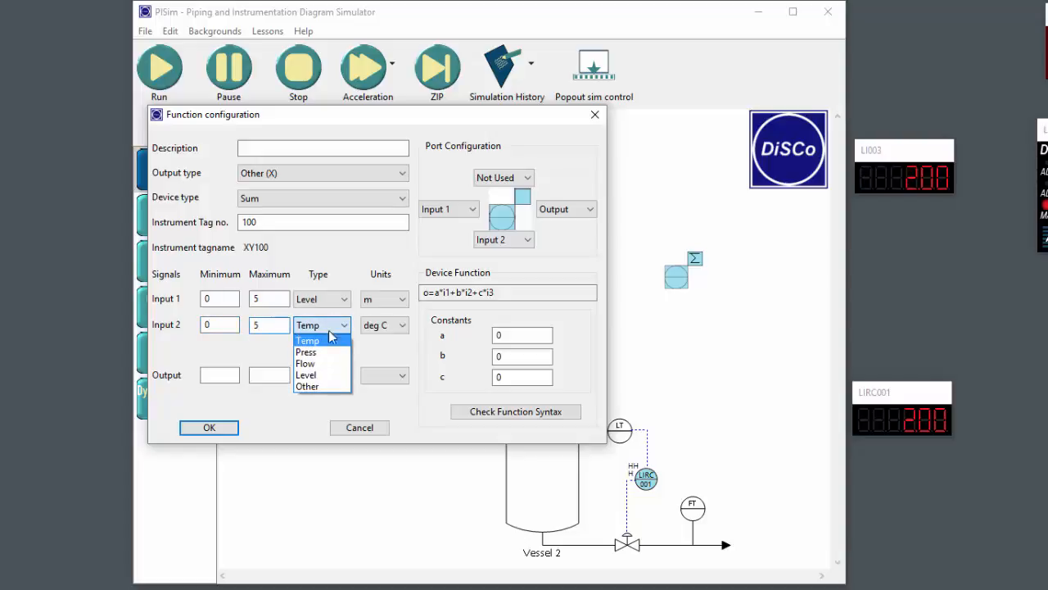
pyautogui.click(330, 375)
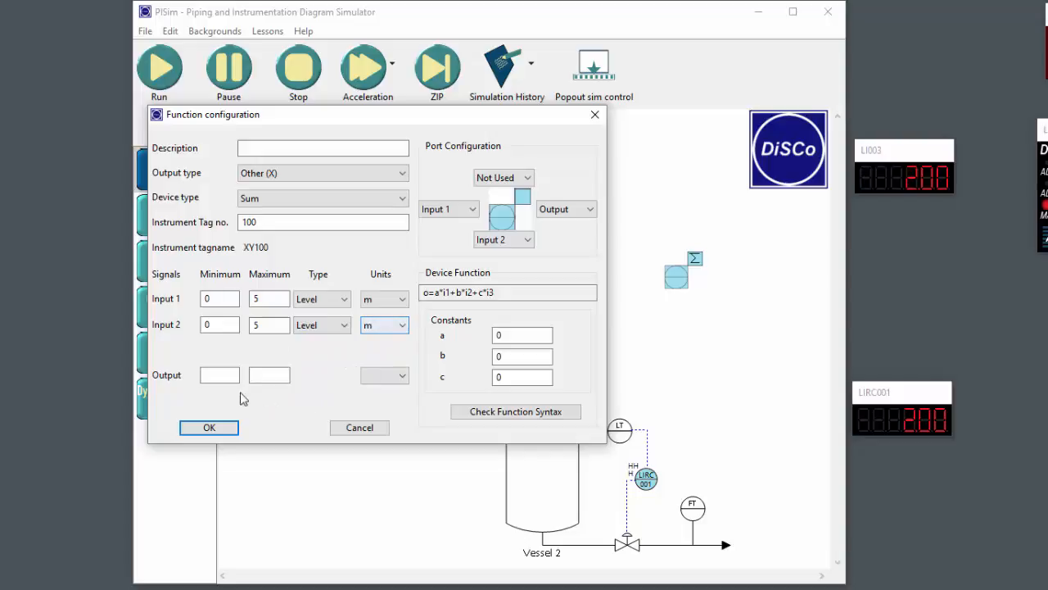
# Step: Set the function's output signal range to 0 to 100 with % as the unit
pyautogui.click(218, 369)
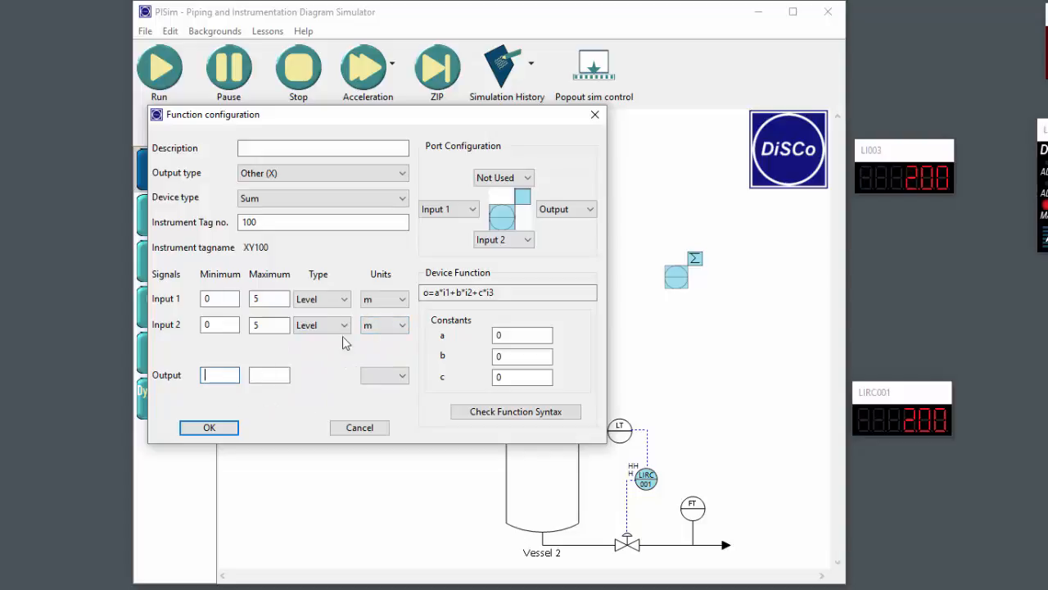
pyautogui.click(282, 376)
pyautogui.write('100')
pyautogui.click(364, 379)
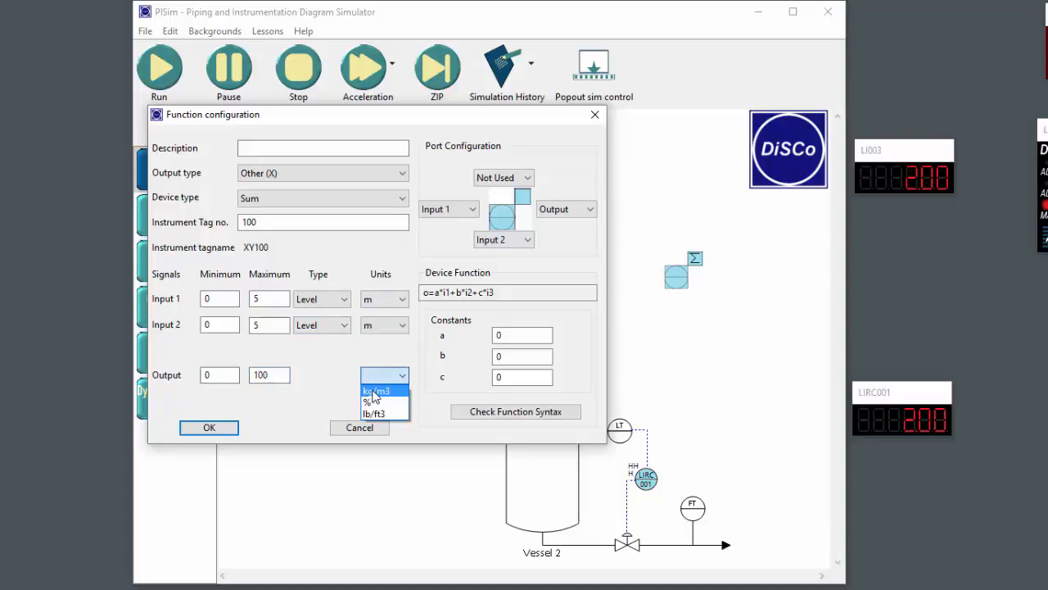
pyautogui.click(373, 410)
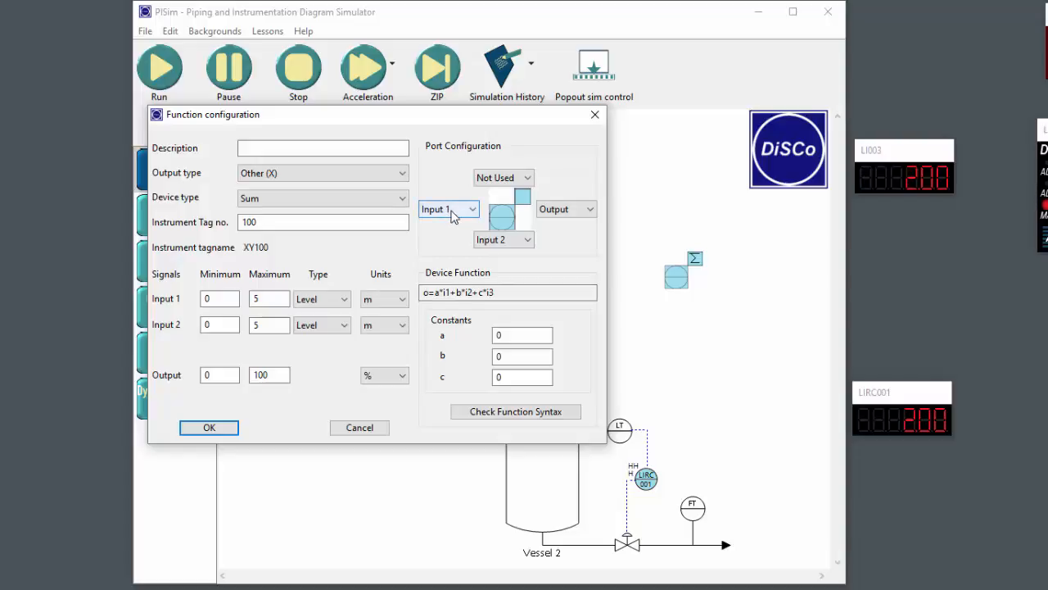
# Step: Set constant a of the sum function to 1, fill in constant b, and accept the function configuration
pyautogui.doubleClick(510, 337)
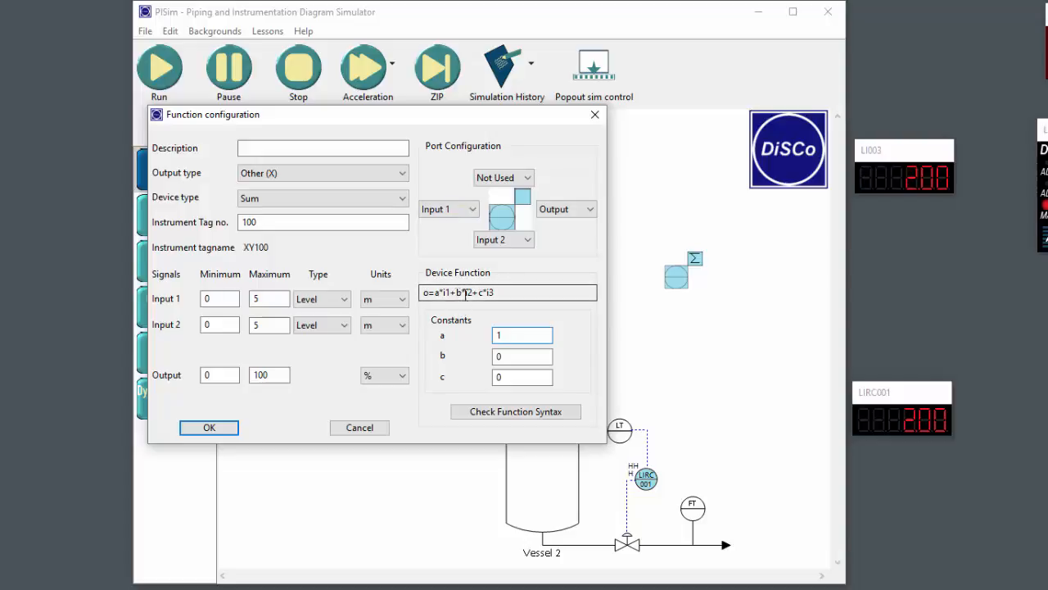
pyautogui.doubleClick(508, 355)
pyautogui.click(209, 428)
pyautogui.click(728, 492)
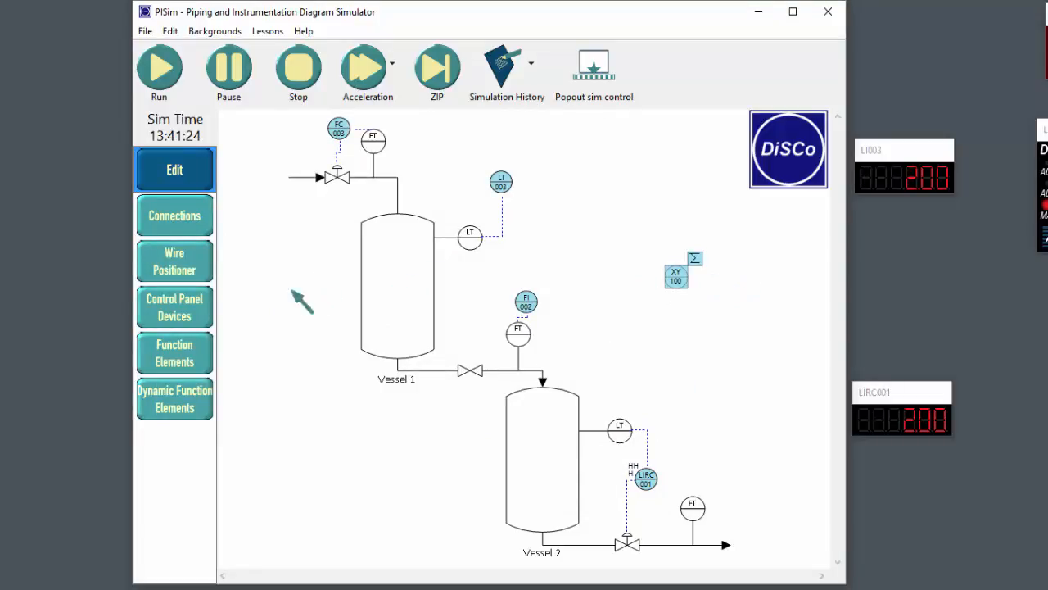
# Step: Place a control panel device to the right of XY100 and configure it as Other (X), Indicator only (I), tag number 101
pyautogui.click(176, 307)
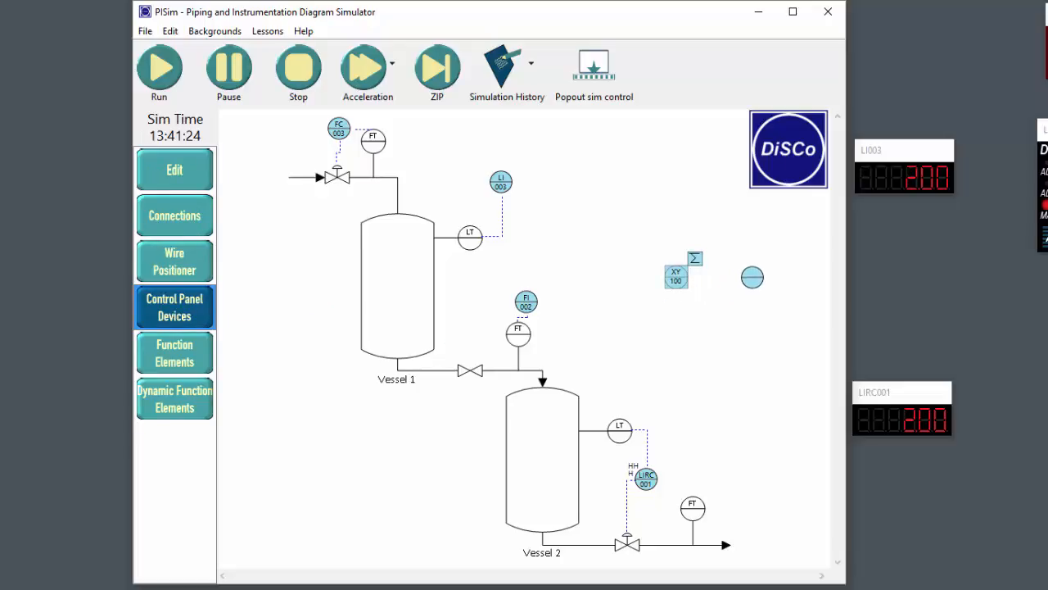
pyautogui.click(181, 188)
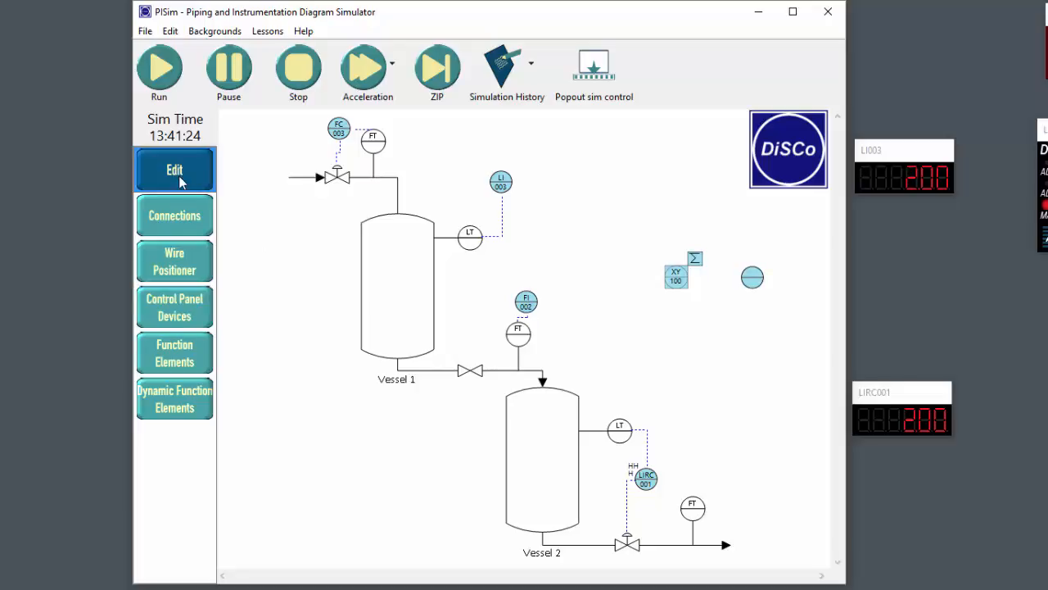
pyautogui.rightClick(752, 280)
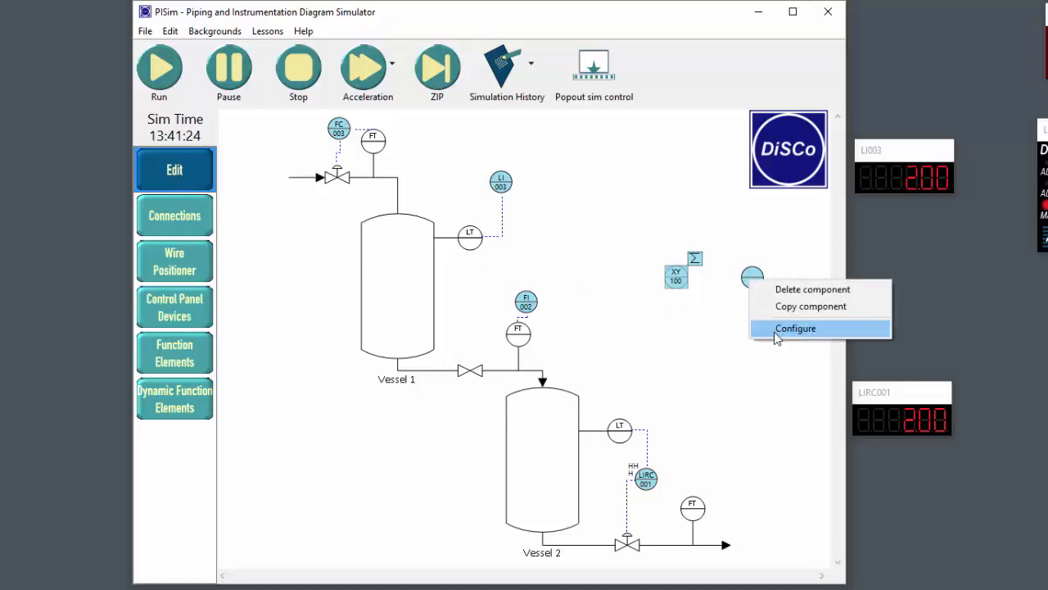
pyautogui.click(778, 329)
pyautogui.click(258, 195)
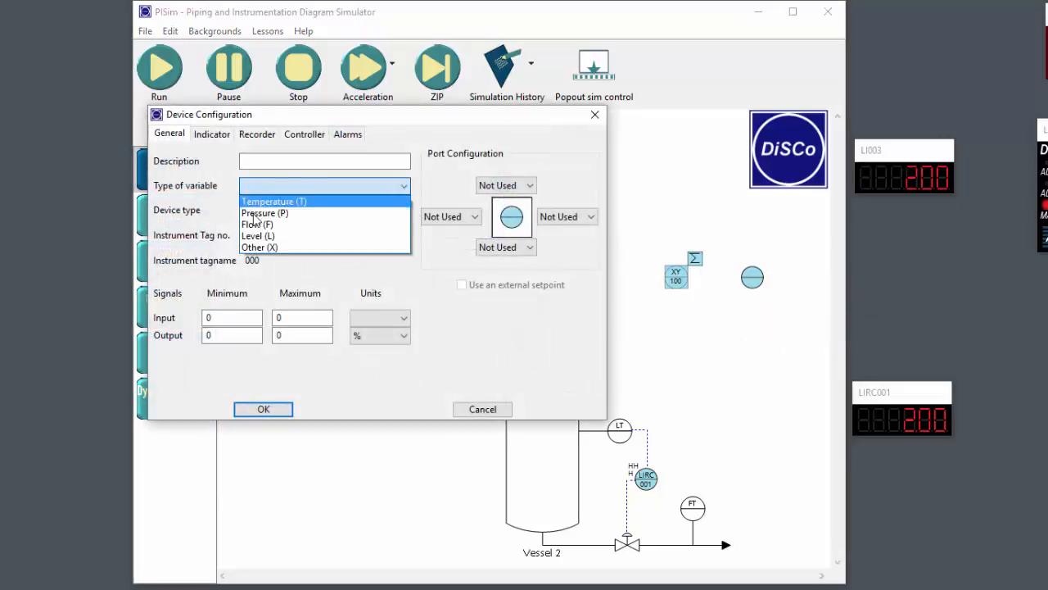
pyautogui.click(262, 243)
pyautogui.click(275, 212)
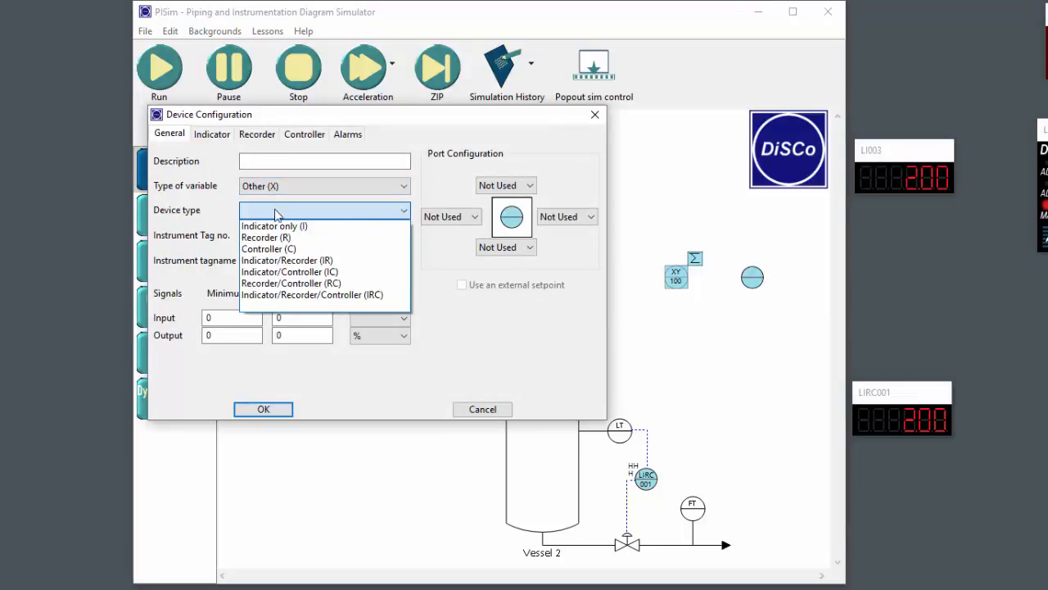
pyautogui.click(276, 227)
pyautogui.moveTo(281, 237); pyautogui.dragTo(211, 240)
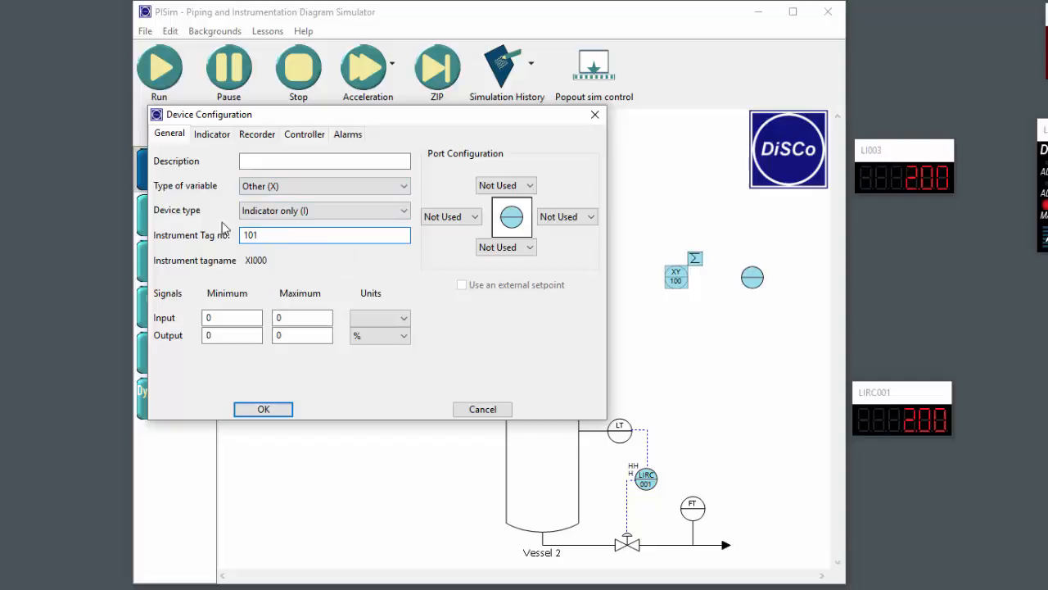
# Step: Assign the indicator's left port to Meas and set its input signal maximum to 100 with % as the unit
pyautogui.click(449, 217)
pyautogui.click(441, 245)
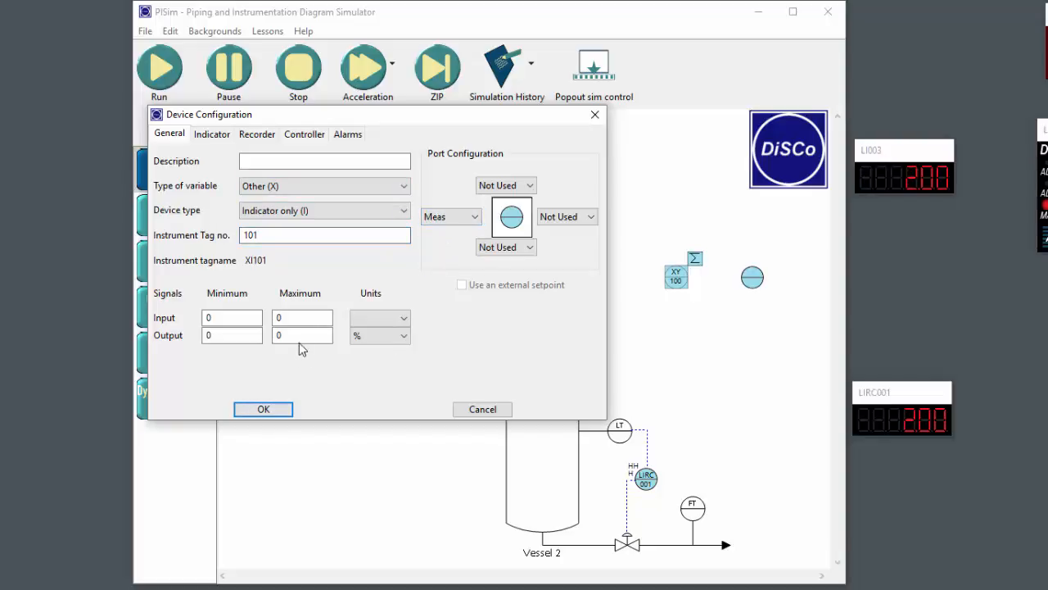
pyautogui.moveTo(300, 323); pyautogui.dragTo(276, 327)
pyautogui.write('100')
pyautogui.click(379, 319)
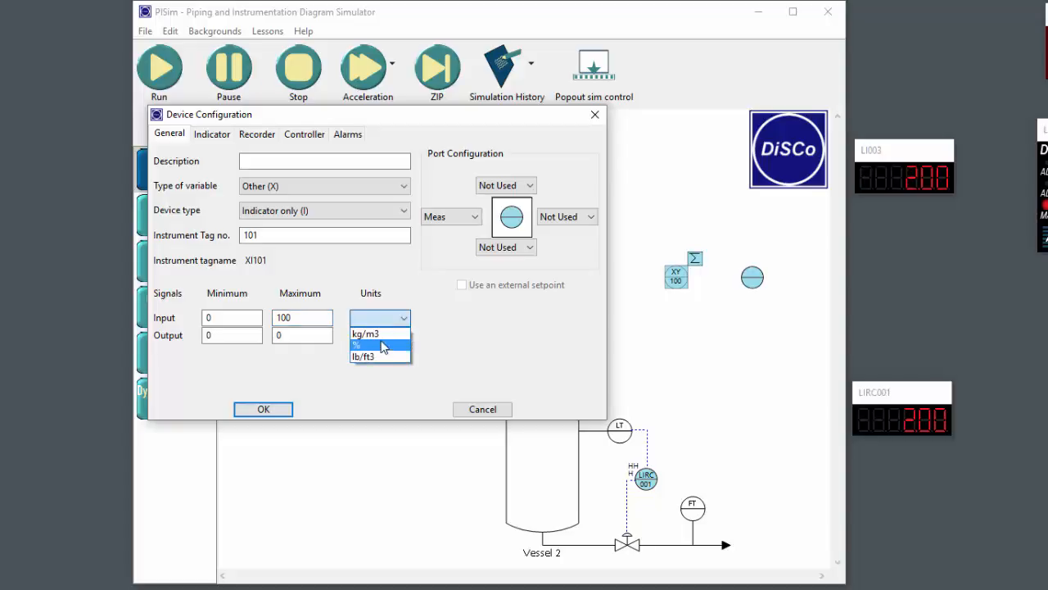
pyautogui.click(384, 345)
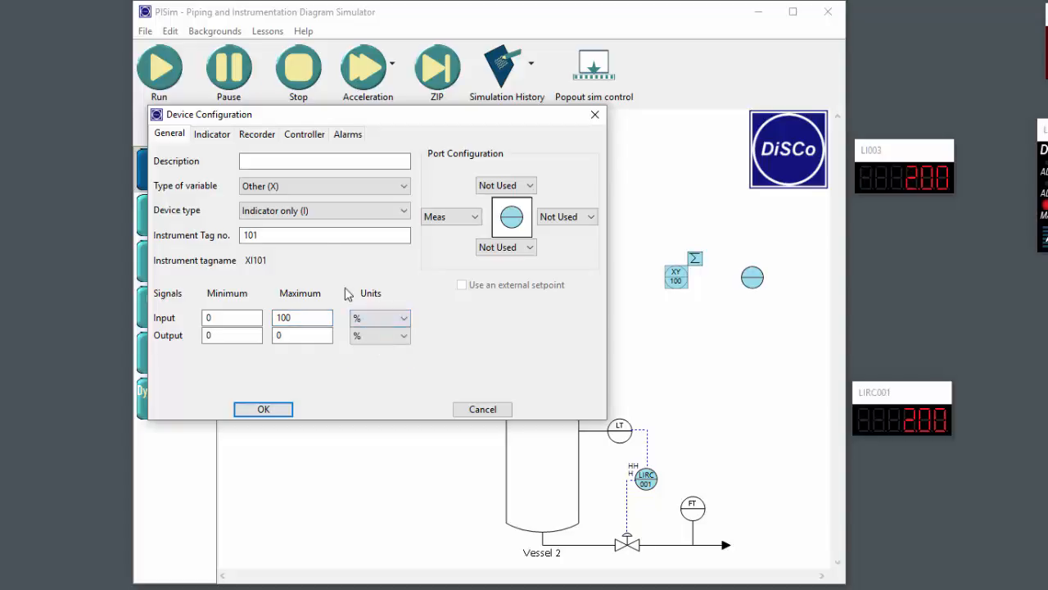
# Step: Give the indicator a green display with 8 digits and 2 decimal places, and accept the device configuration
pyautogui.click(220, 138)
pyautogui.click(342, 167)
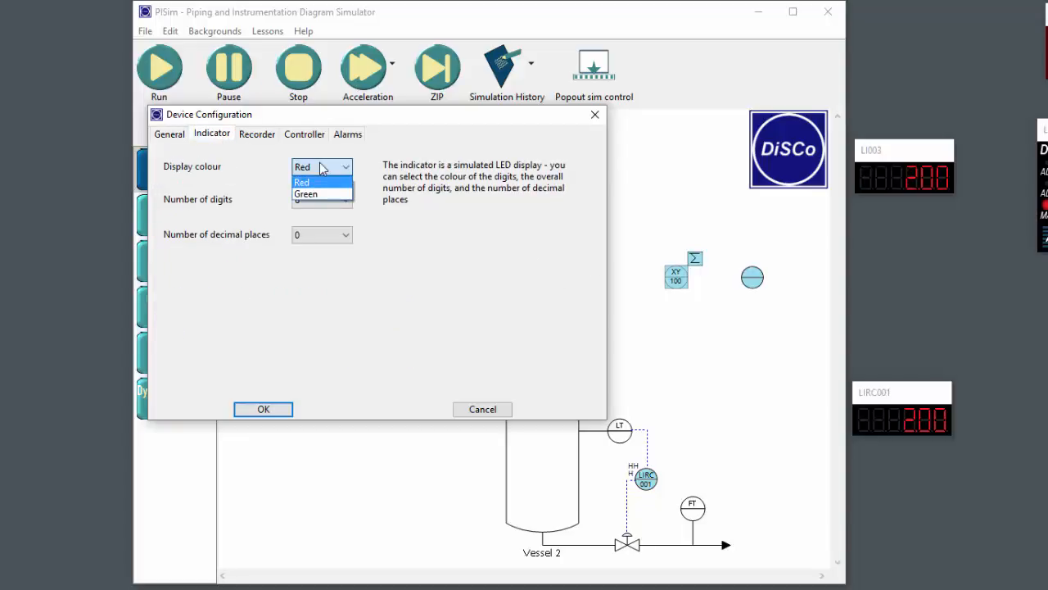
pyautogui.click(321, 196)
pyautogui.click(321, 200)
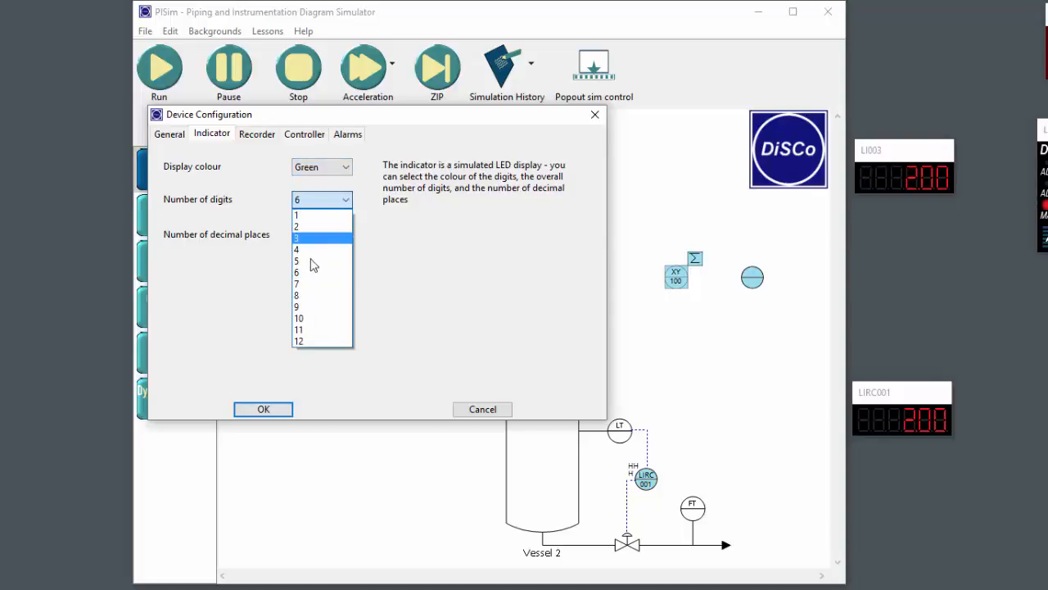
pyautogui.click(318, 296)
pyautogui.click(307, 234)
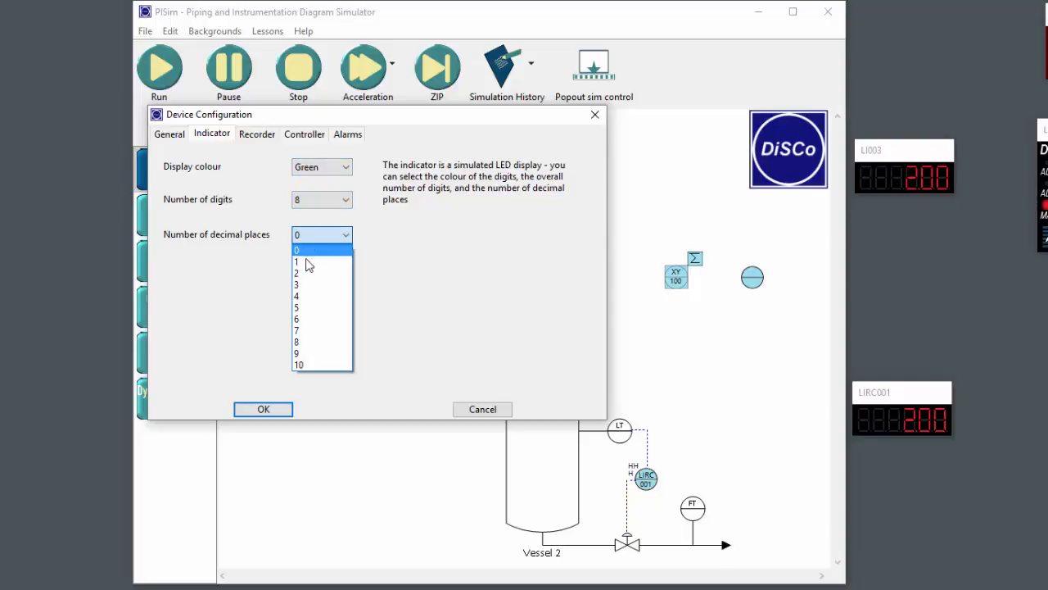
pyautogui.click(310, 273)
pyautogui.click(277, 411)
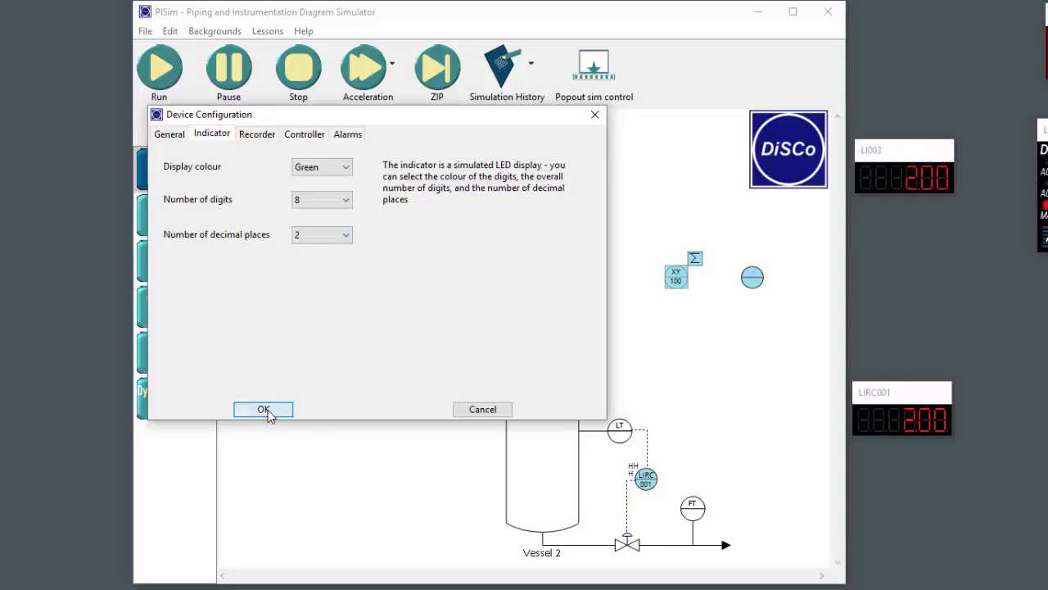
pyautogui.click(733, 498)
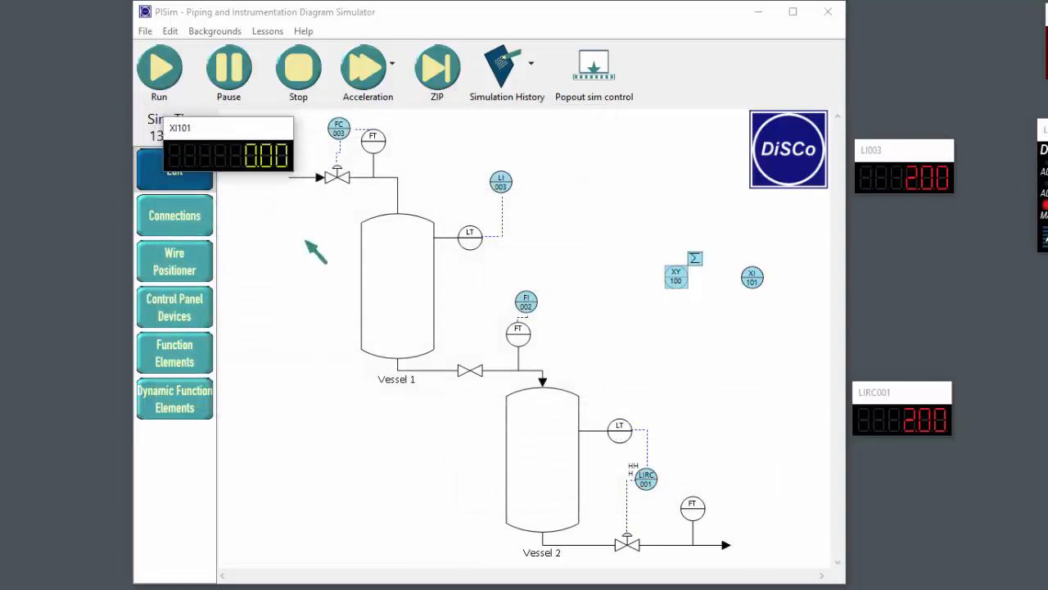
# Step: Move the XI101 indicator display onto the diagram between the two vessels and enlarge it
pyautogui.moveTo(264, 135); pyautogui.dragTo(639, 358)
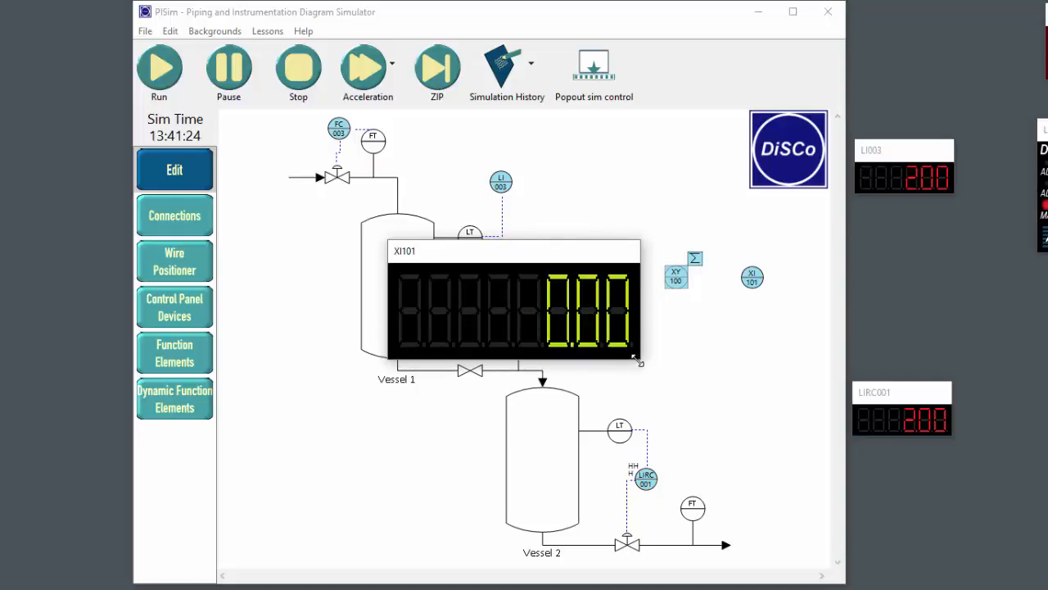
# Step: Shrink the XI101 display and place it outside the diagram, between the LI003 and LIRC001 displays
pyautogui.moveTo(637, 360); pyautogui.dragTo(574, 326)
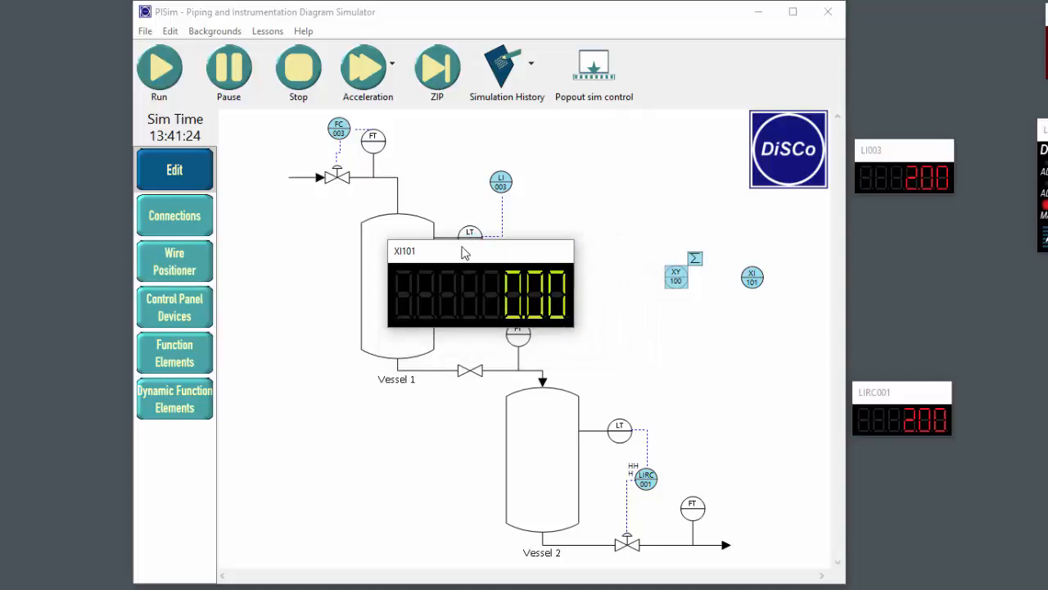
pyautogui.moveTo(462, 252); pyautogui.dragTo(925, 244)
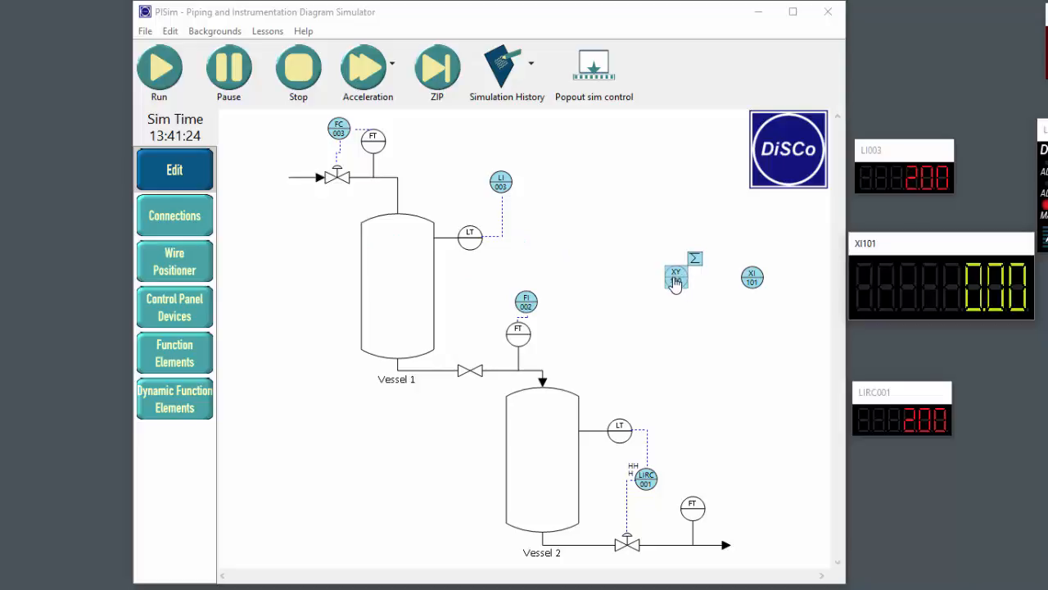
# Step: Connect both vessels' level transmitters to XY100 and XY100's output to XI101, and return to edit mode
pyautogui.click(185, 226)
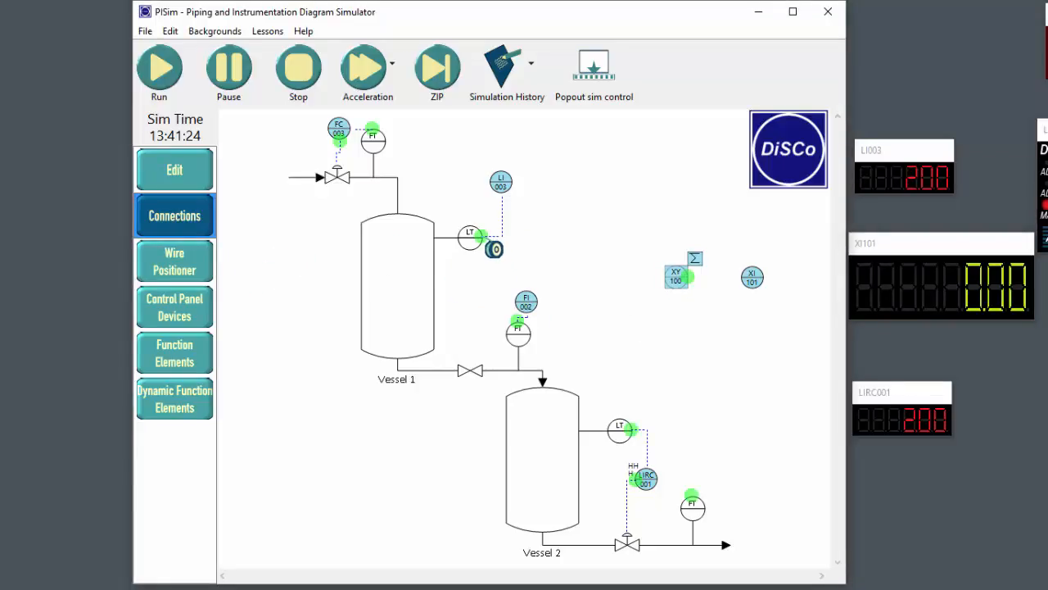
pyautogui.moveTo(493, 248); pyautogui.dragTo(675, 286)
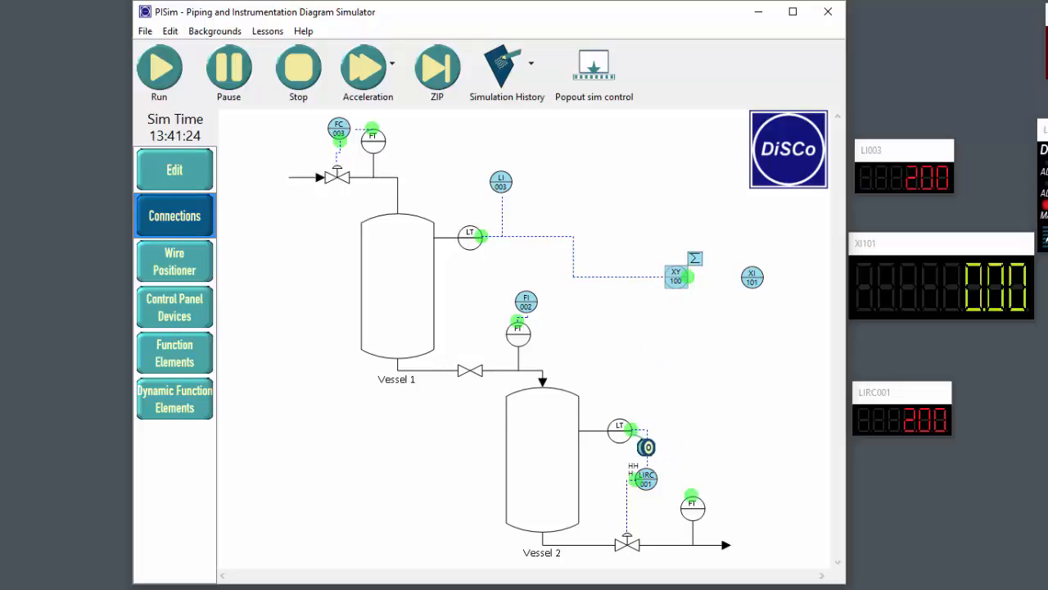
pyautogui.moveTo(645, 439); pyautogui.dragTo(690, 290)
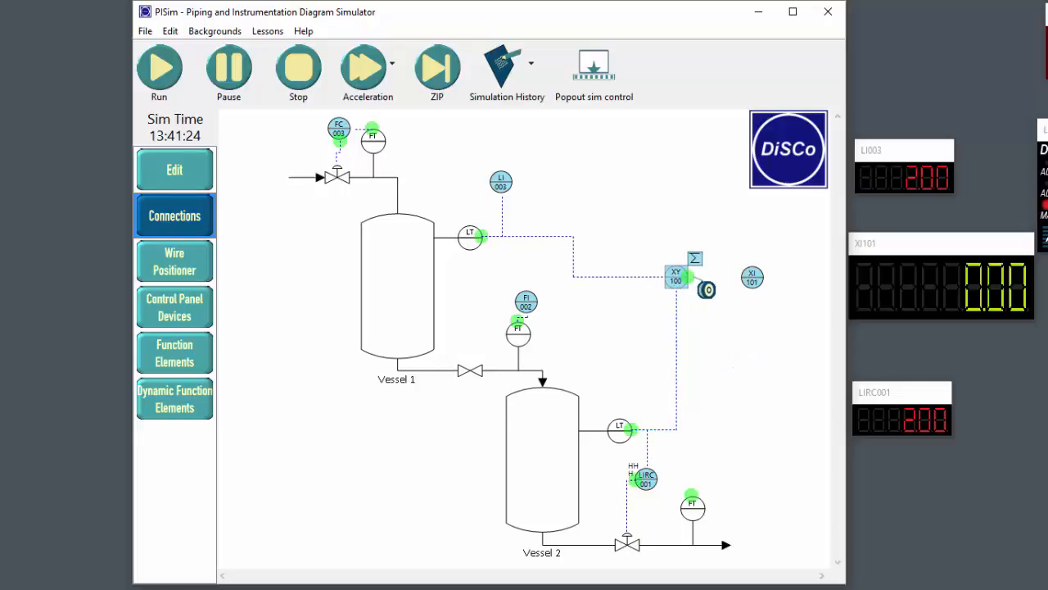
pyautogui.moveTo(704, 290); pyautogui.dragTo(753, 290)
pyautogui.click(177, 177)
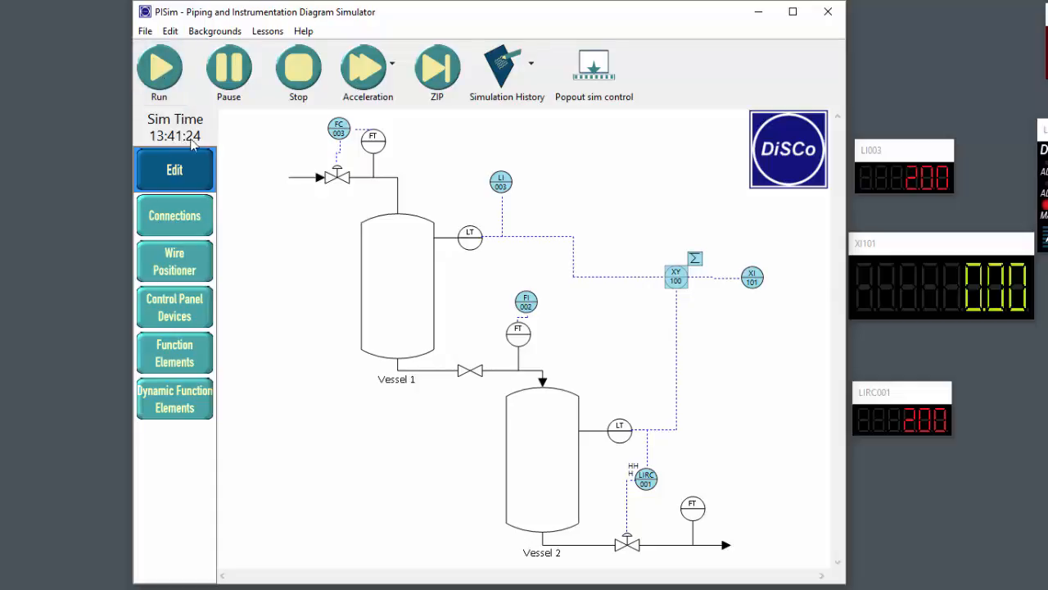
# Step: Run the simulation briefly to check the summed level on XI101, and stop it
pyautogui.click(151, 73)
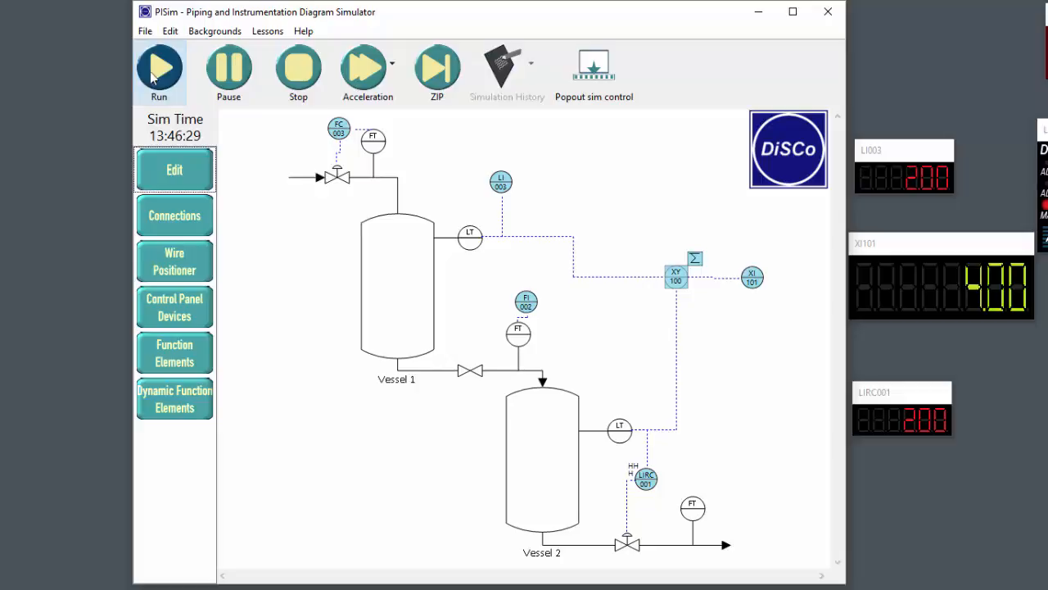
pyautogui.click(230, 72)
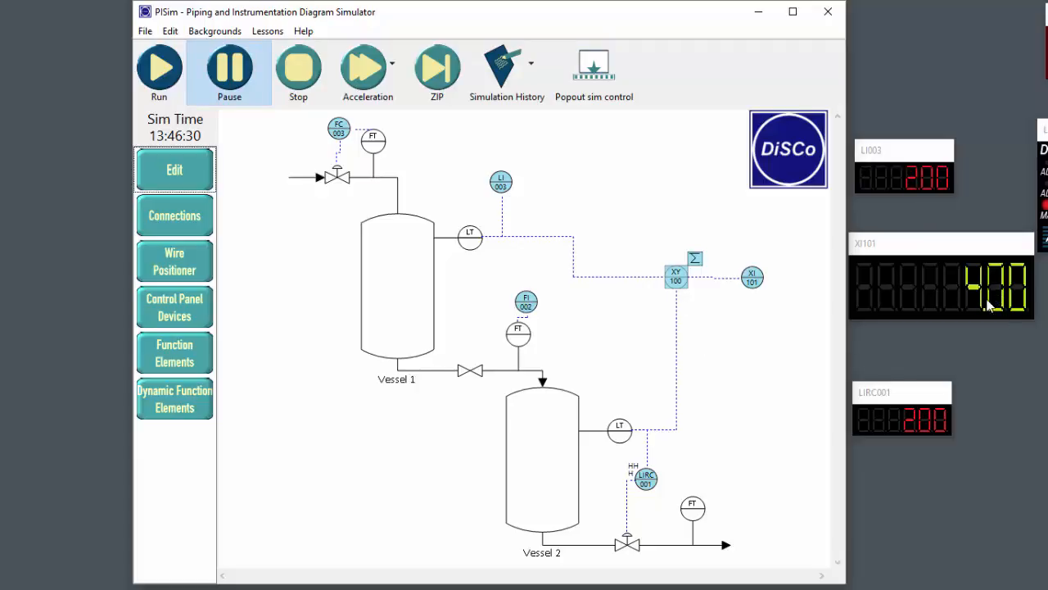
pyautogui.click(301, 70)
# Step: Set constant a of the XY100 sum function to 2 and accept the configuration
pyautogui.rightClick(678, 275)
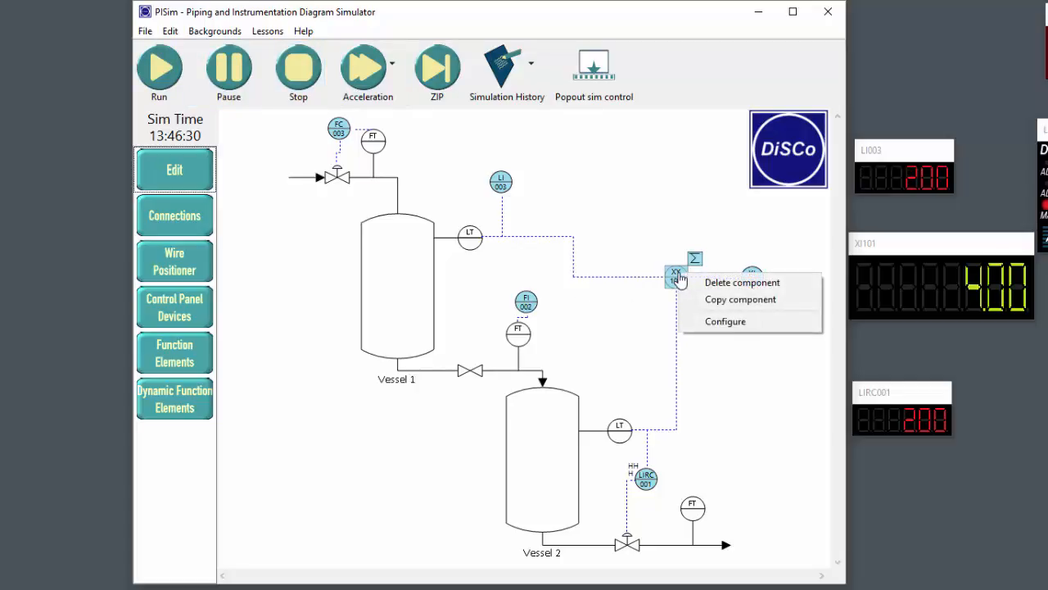
pyautogui.click(720, 322)
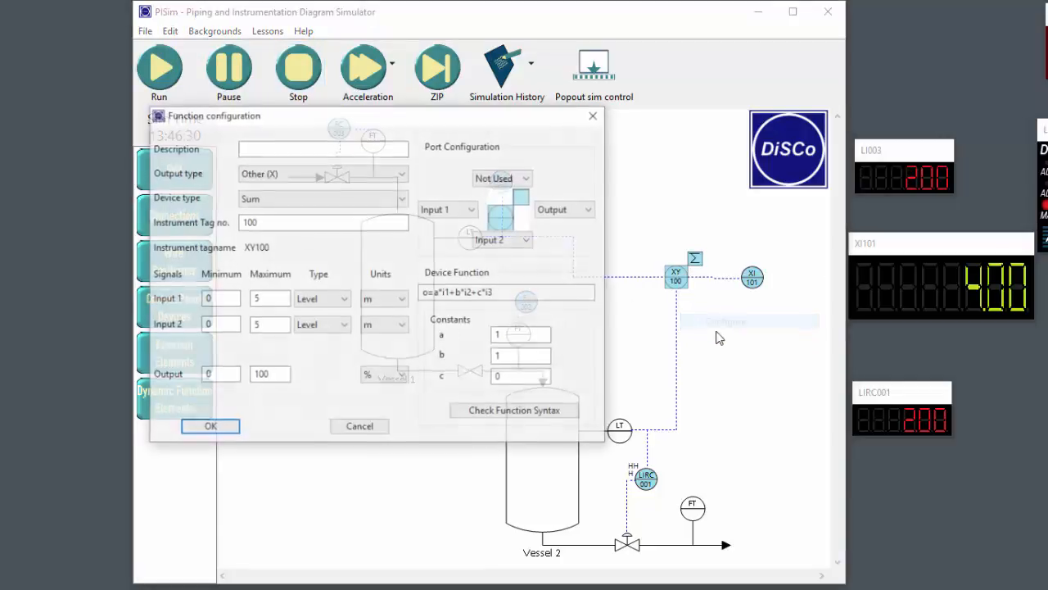
pyautogui.doubleClick(519, 337)
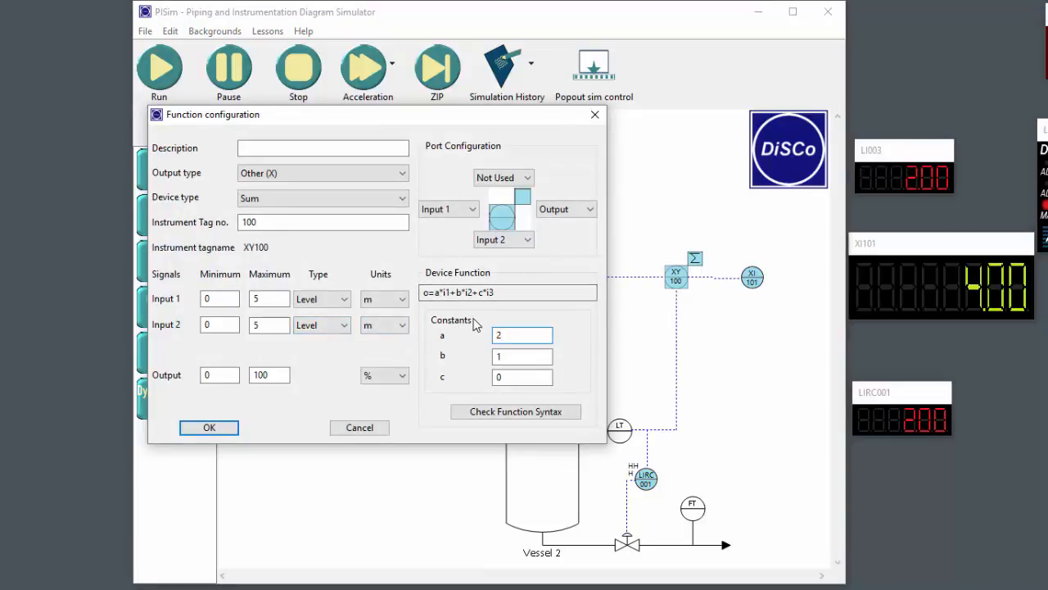
pyautogui.click(221, 427)
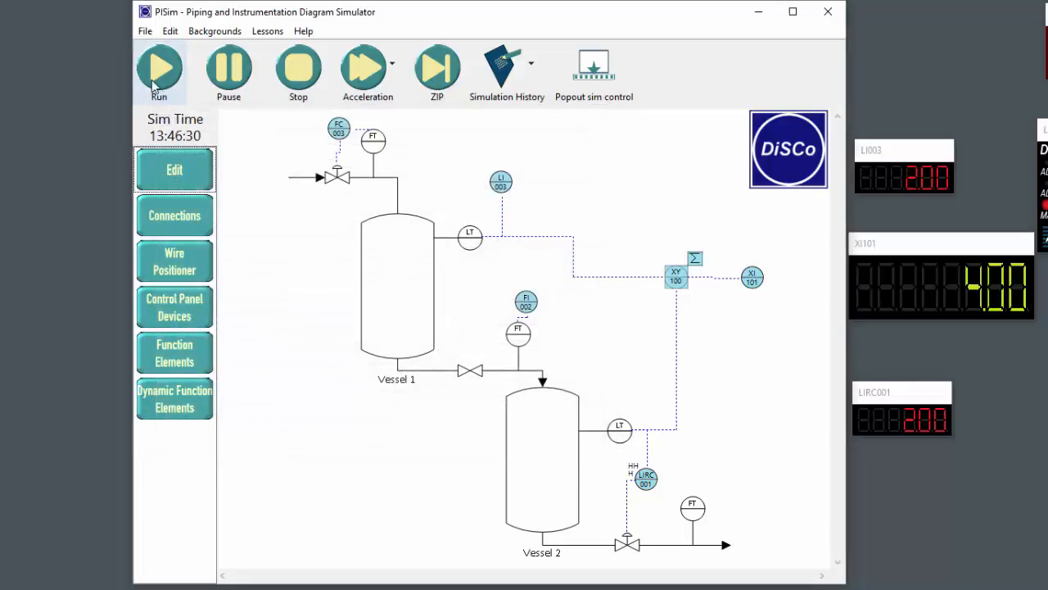
# Step: Run the simulation with the weighted sum to check XI101, and stop it
pyautogui.click(156, 74)
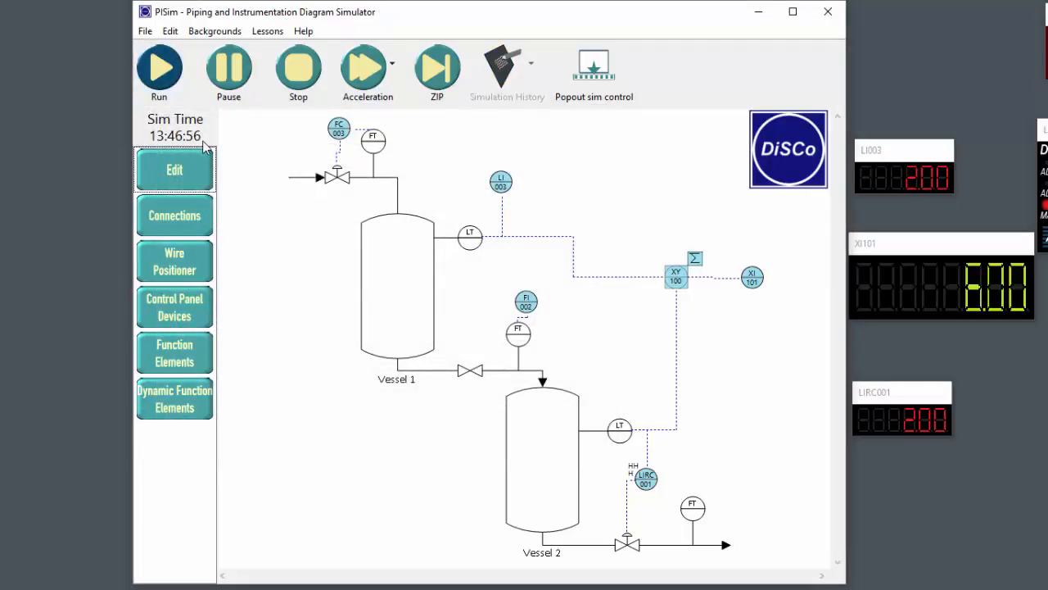
pyautogui.click(229, 69)
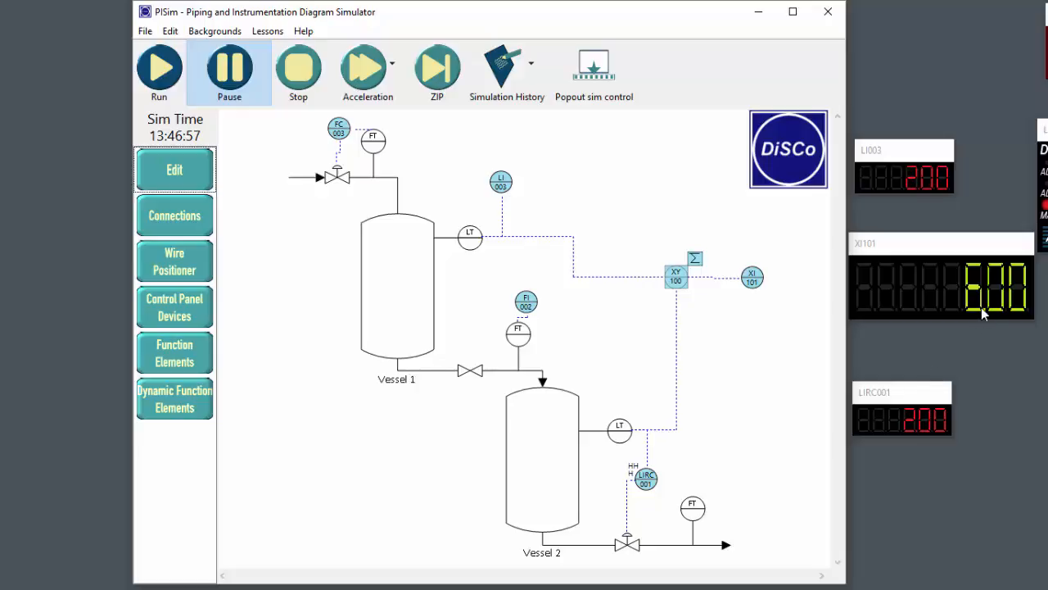
pyautogui.click(296, 92)
# Step: Change the device type of function element XY100 to Multiplication and accept the configuration
pyautogui.rightClick(678, 279)
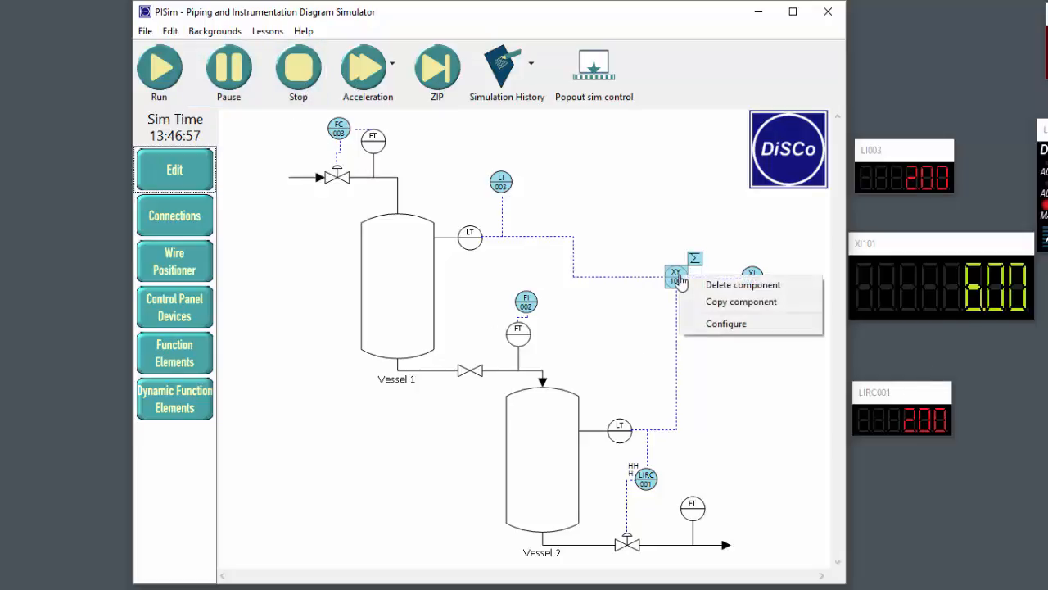
pyautogui.click(702, 324)
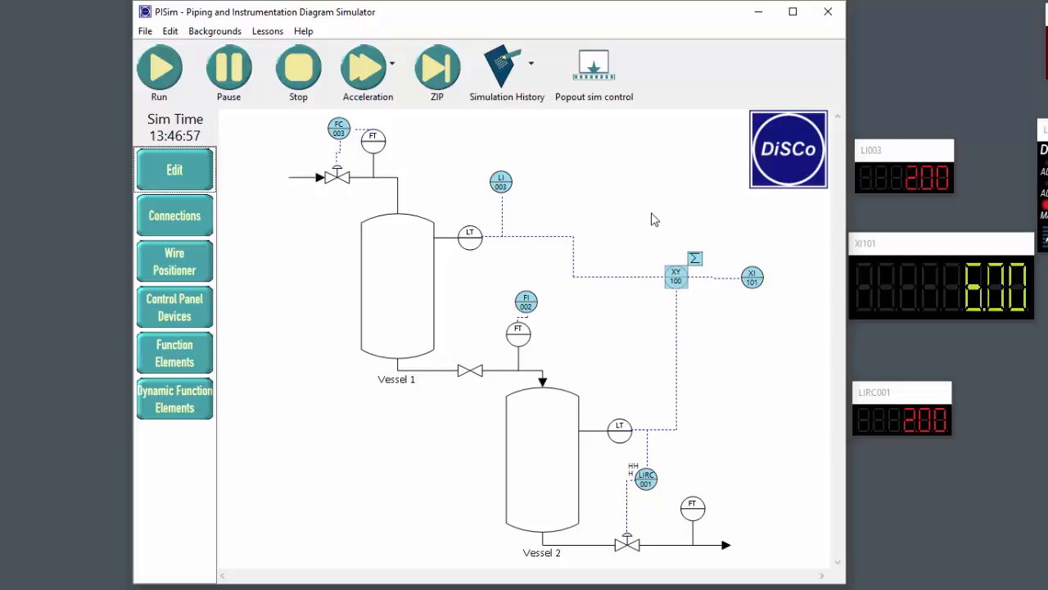
pyautogui.rightClick(678, 280)
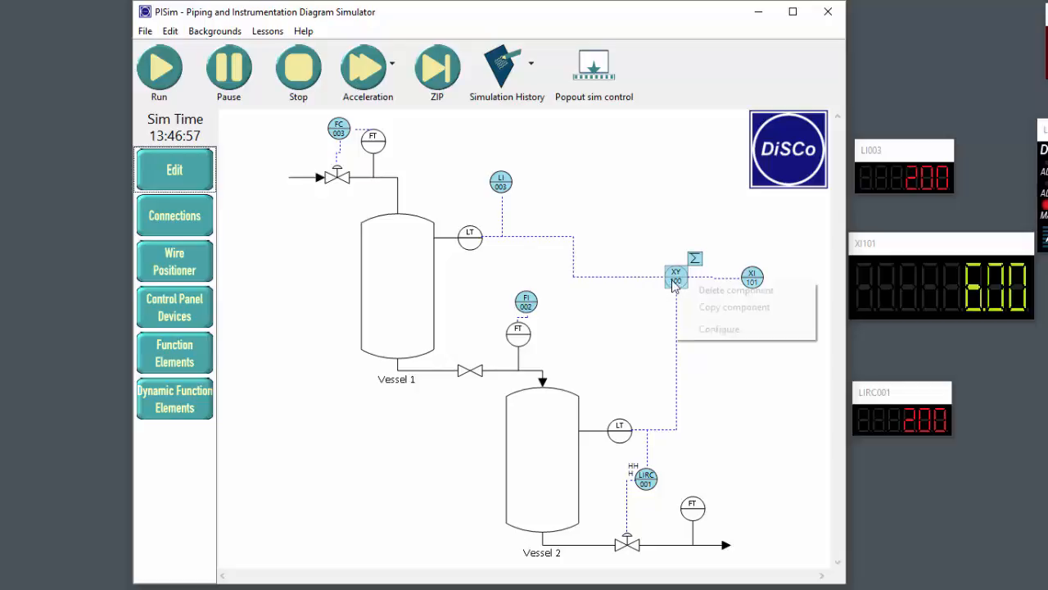
pyautogui.click(707, 330)
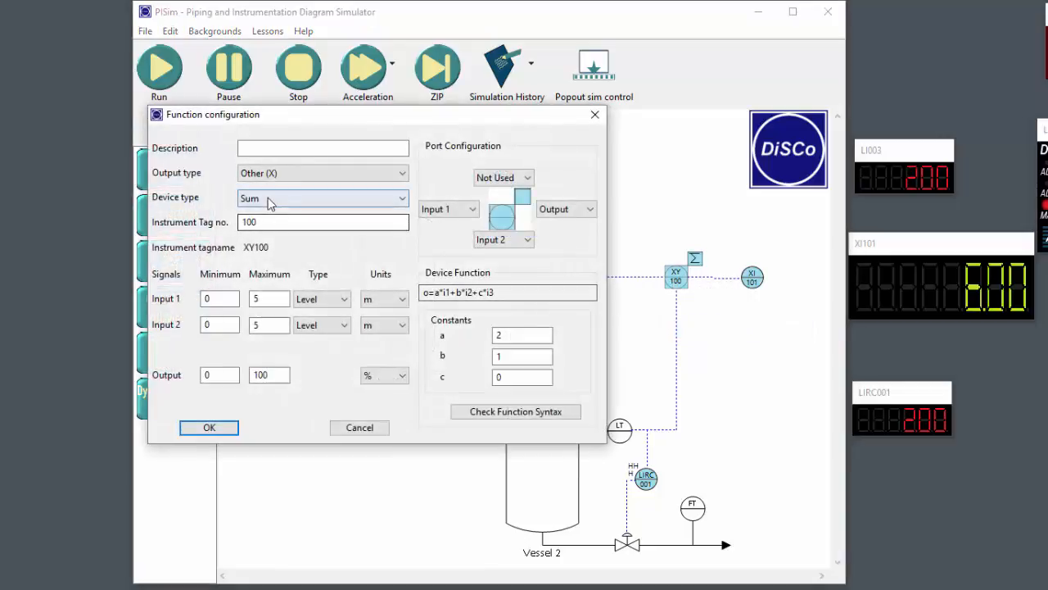
pyautogui.click(275, 200)
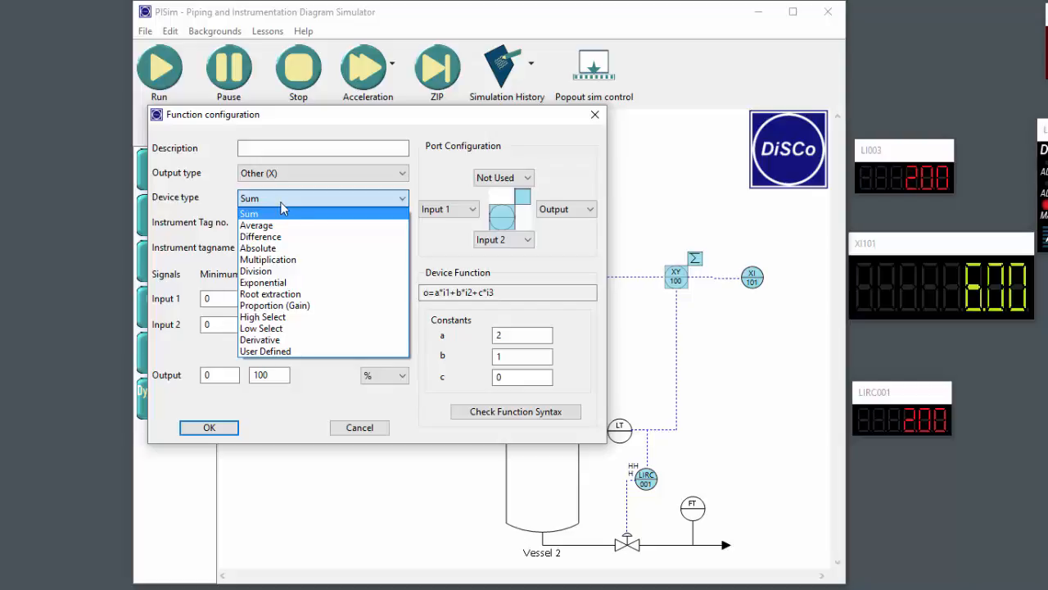
pyautogui.click(270, 259)
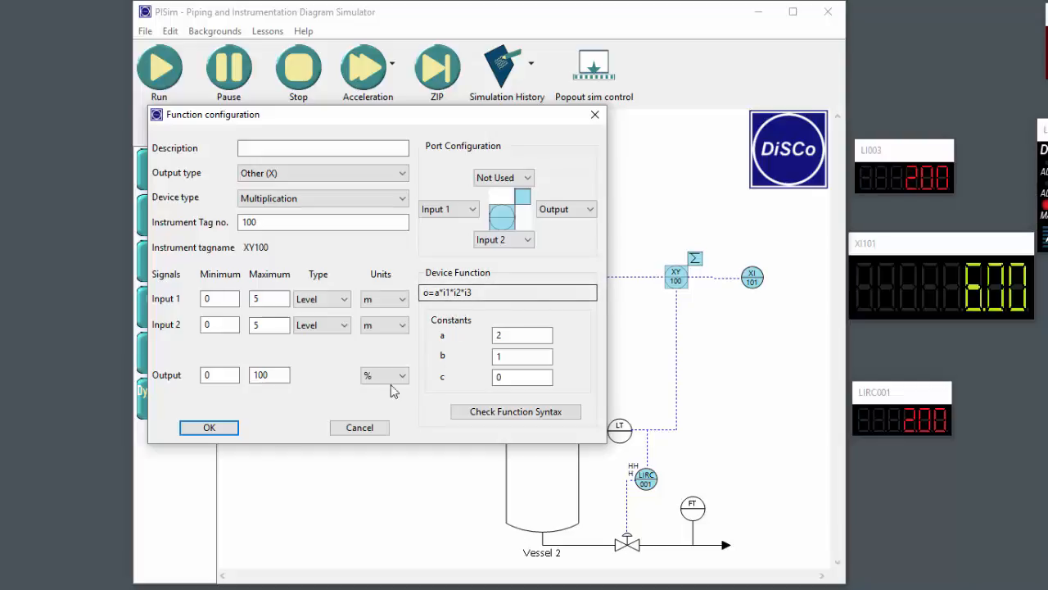
pyautogui.click(210, 428)
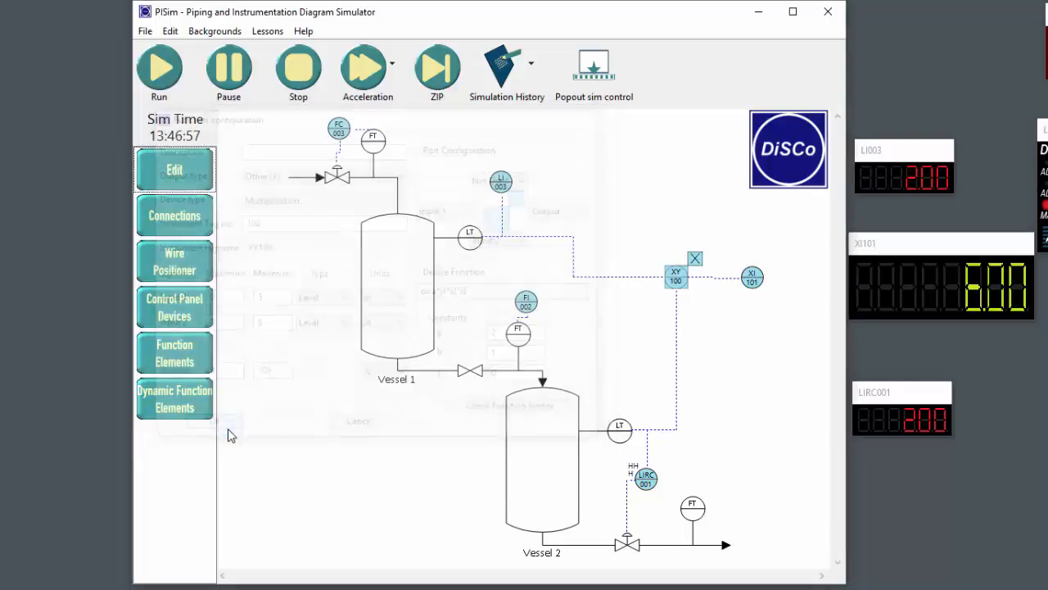
# Step: Run the simulation with the multiplication function to check XI101, and stop it
pyautogui.click(175, 74)
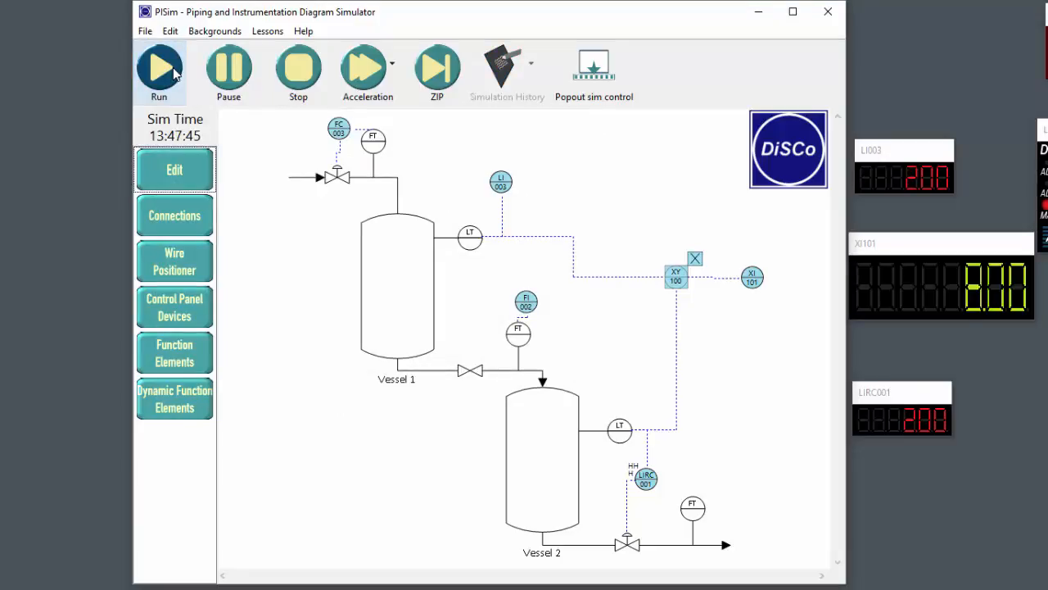
pyautogui.click(231, 76)
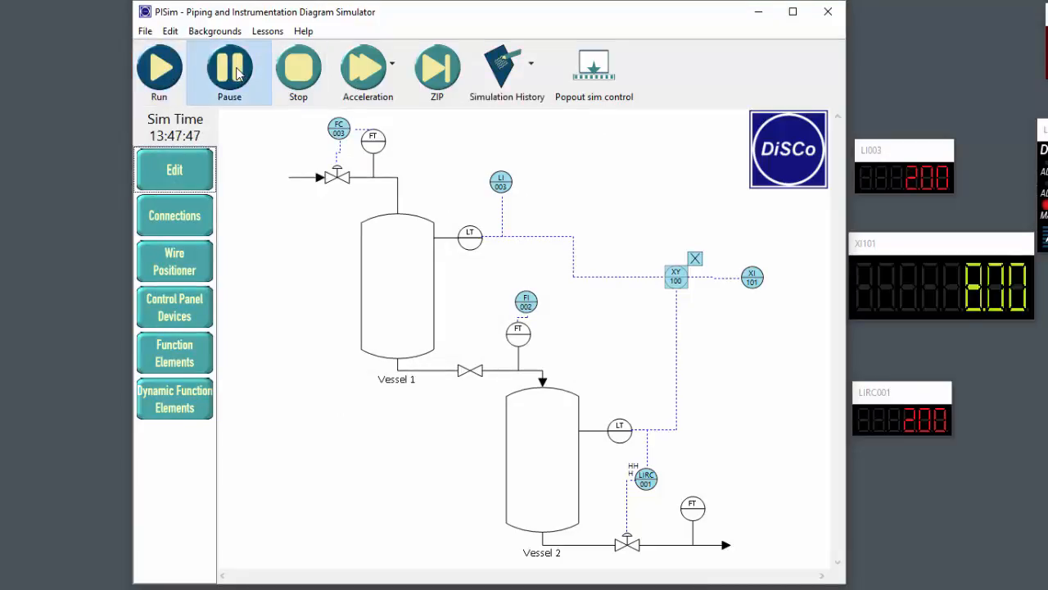
pyautogui.click(289, 75)
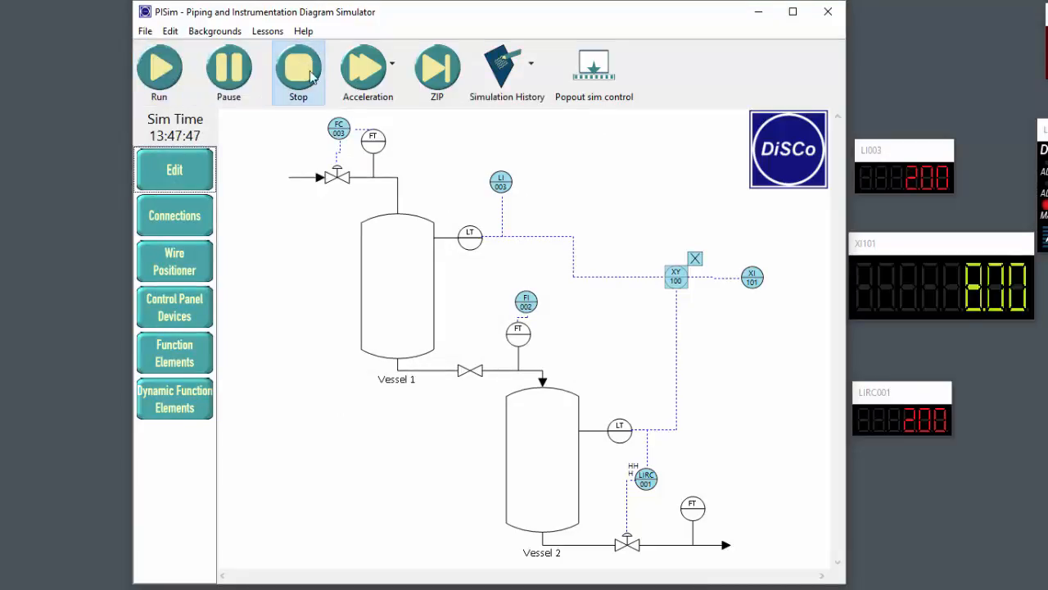
# Step: Change XY100's device type to Division and set its constant a to 1
pyautogui.rightClick(678, 279)
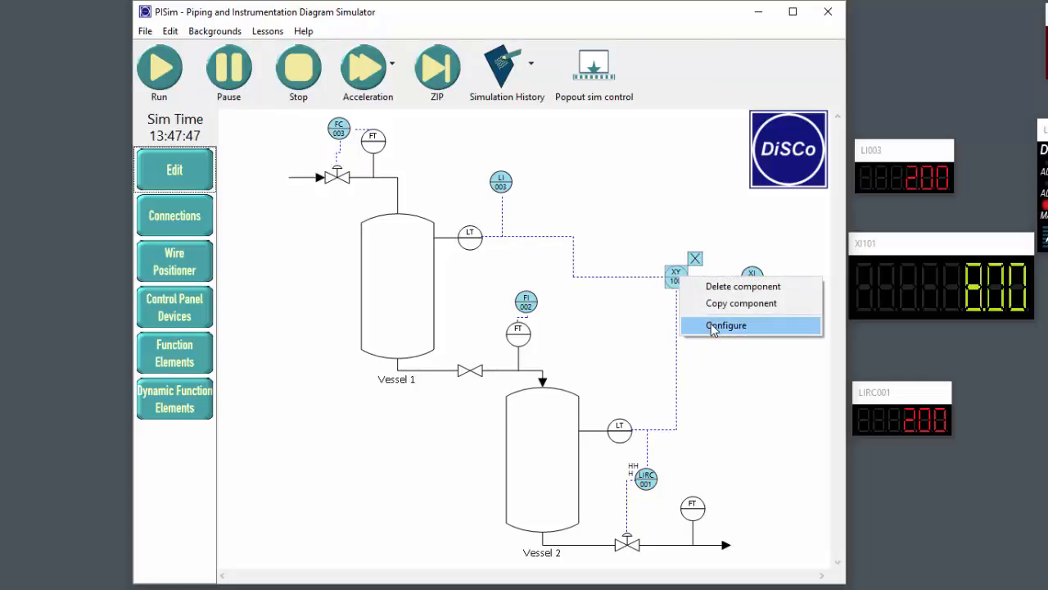
pyautogui.click(712, 327)
pyautogui.click(298, 200)
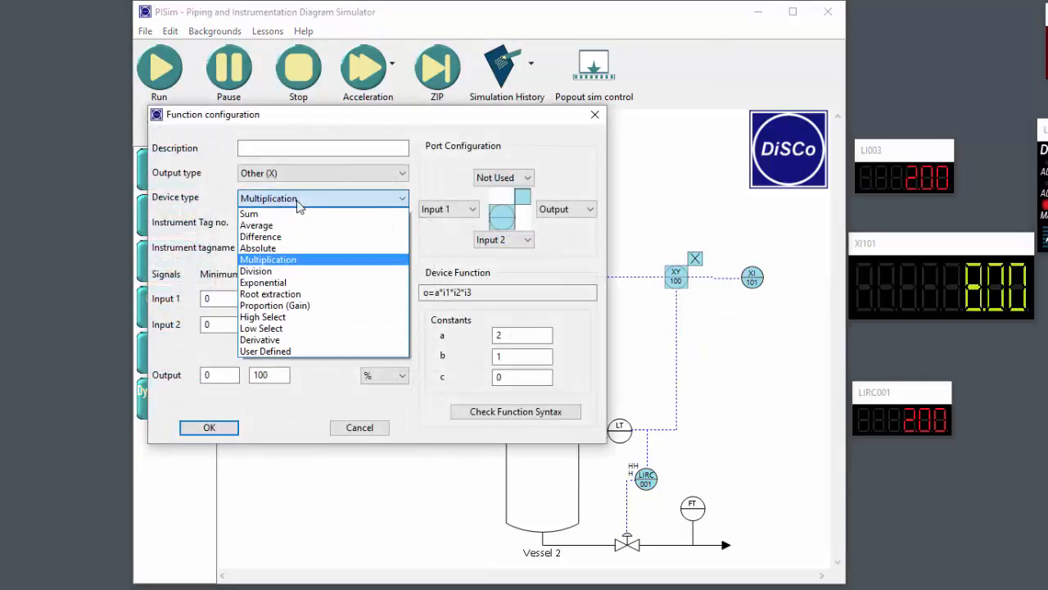
pyautogui.click(279, 271)
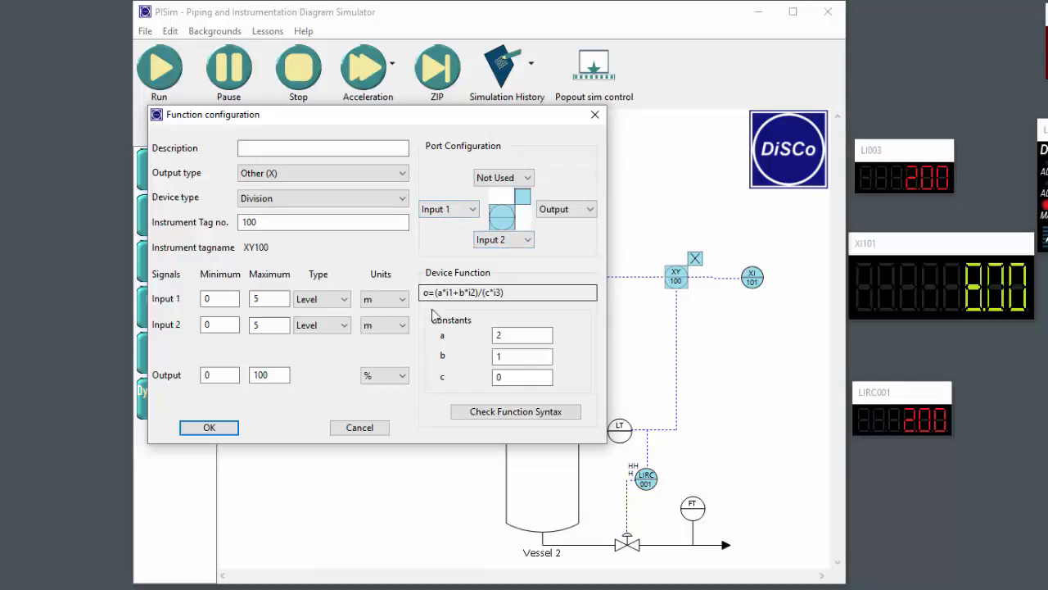
pyautogui.click(492, 336)
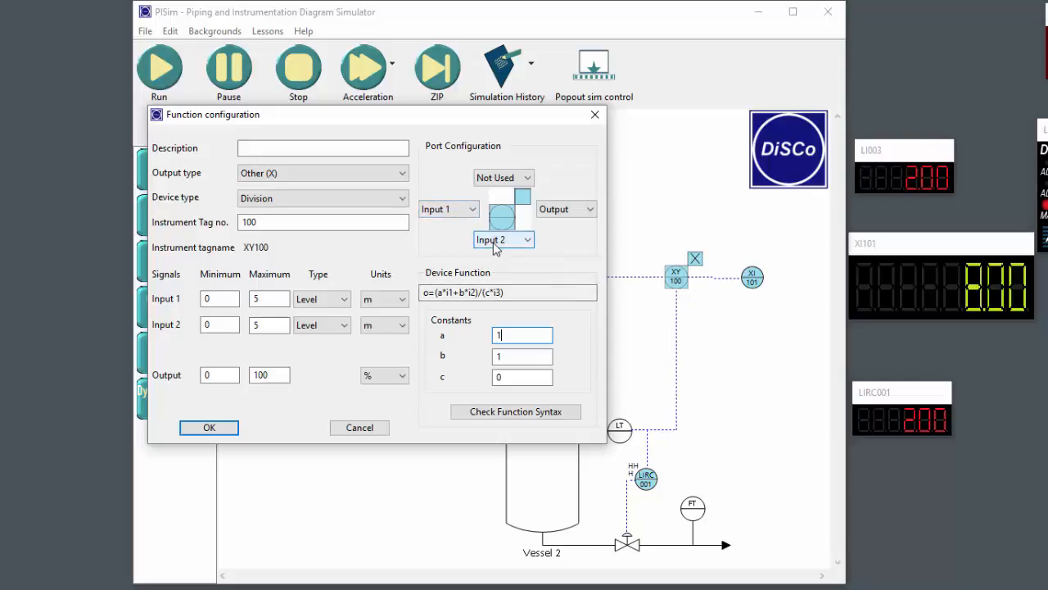
# Step: Reassign XY100's bottom port to Input 3 with a 0 to 5 range and signal type Level, and accept the configuration
pyautogui.click(501, 240)
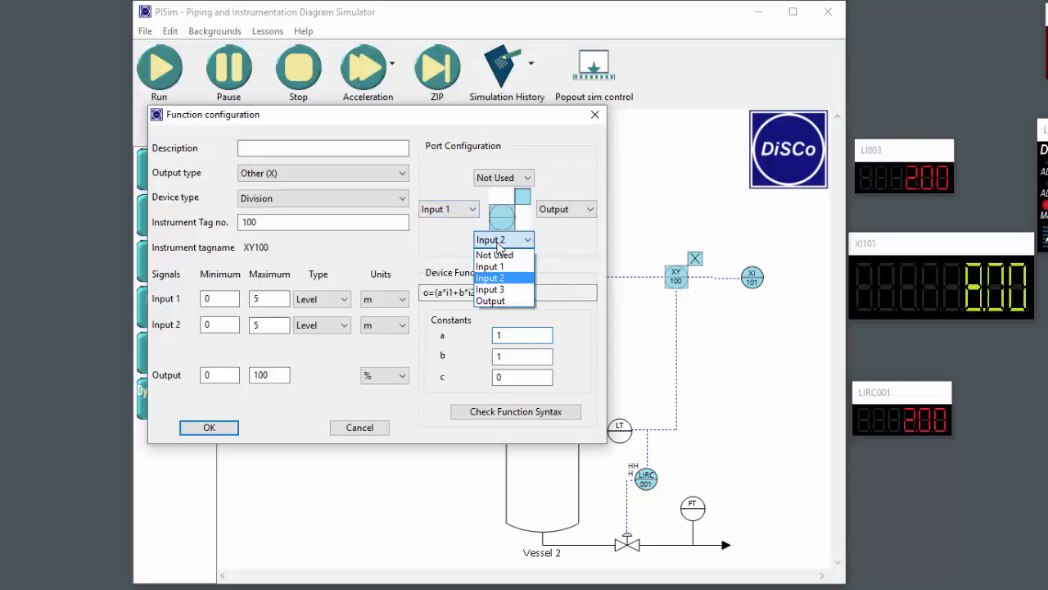
pyautogui.click(496, 287)
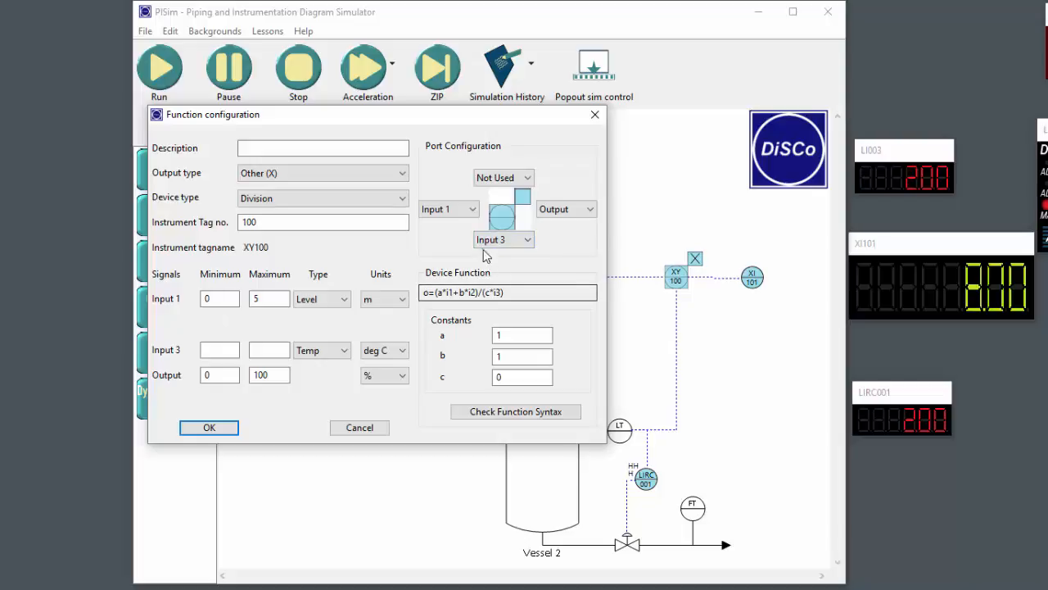
pyautogui.click(221, 351)
pyautogui.write('0')
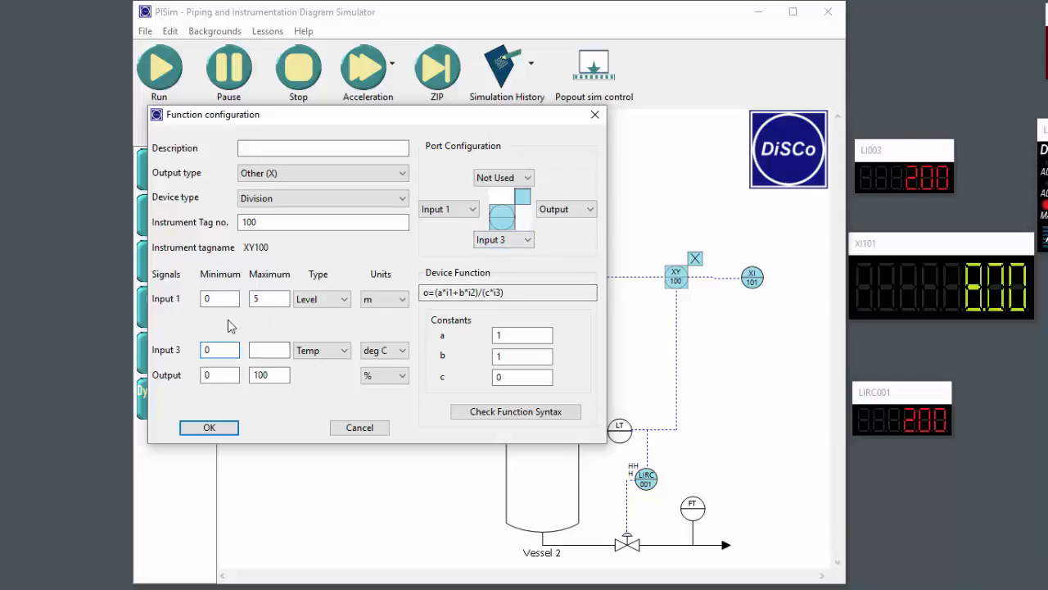
pyautogui.click(271, 351)
pyautogui.click(326, 351)
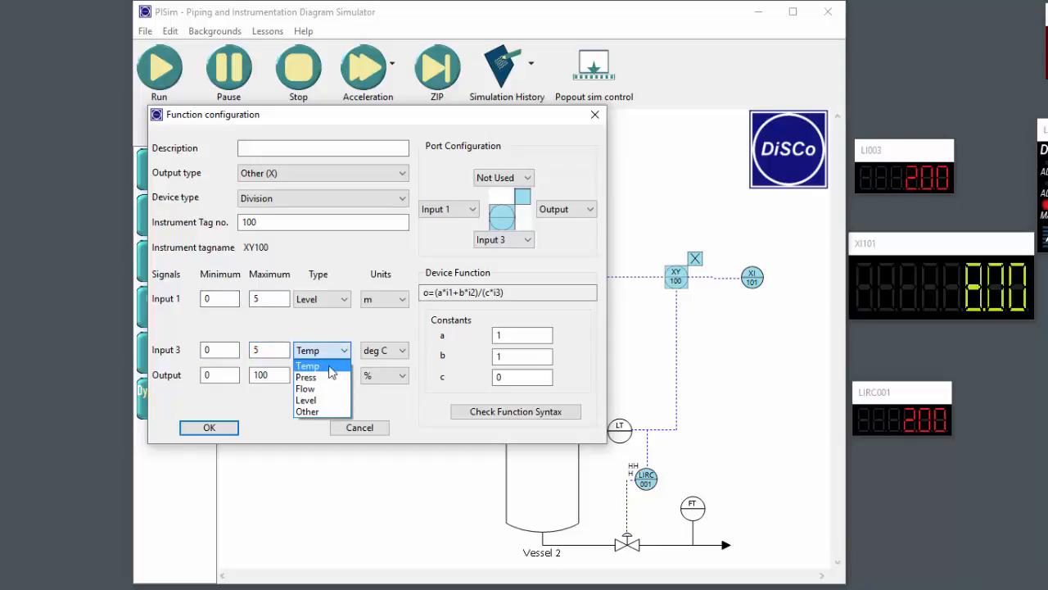
pyautogui.click(332, 400)
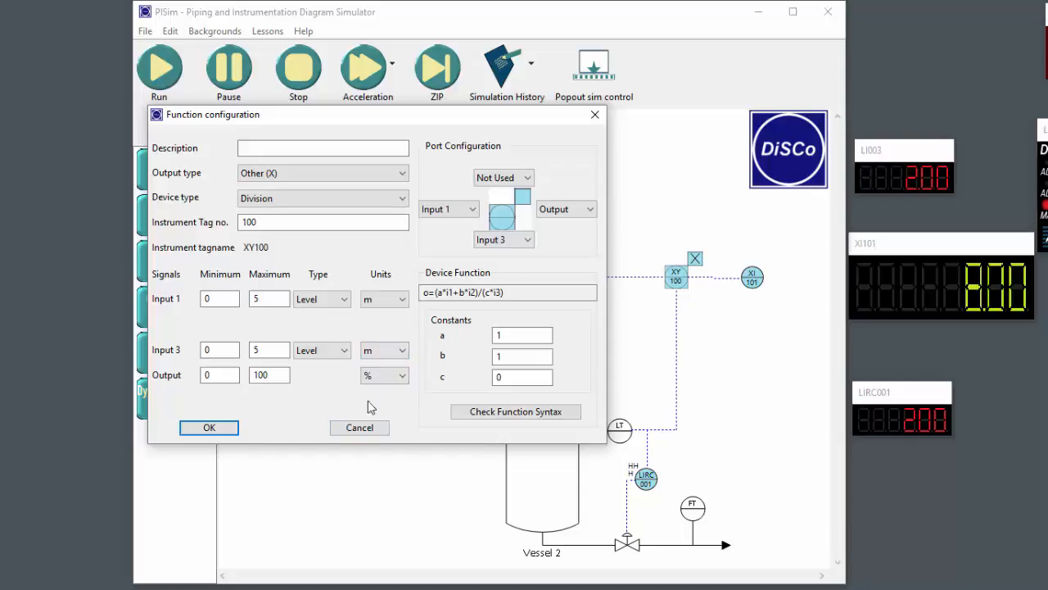
pyautogui.click(210, 427)
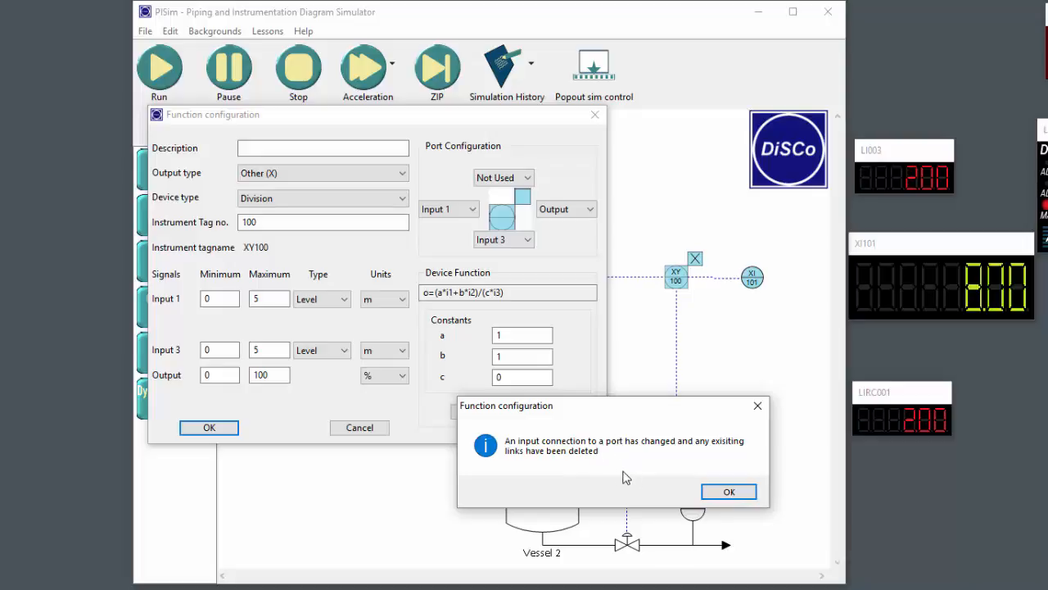
pyautogui.click(720, 492)
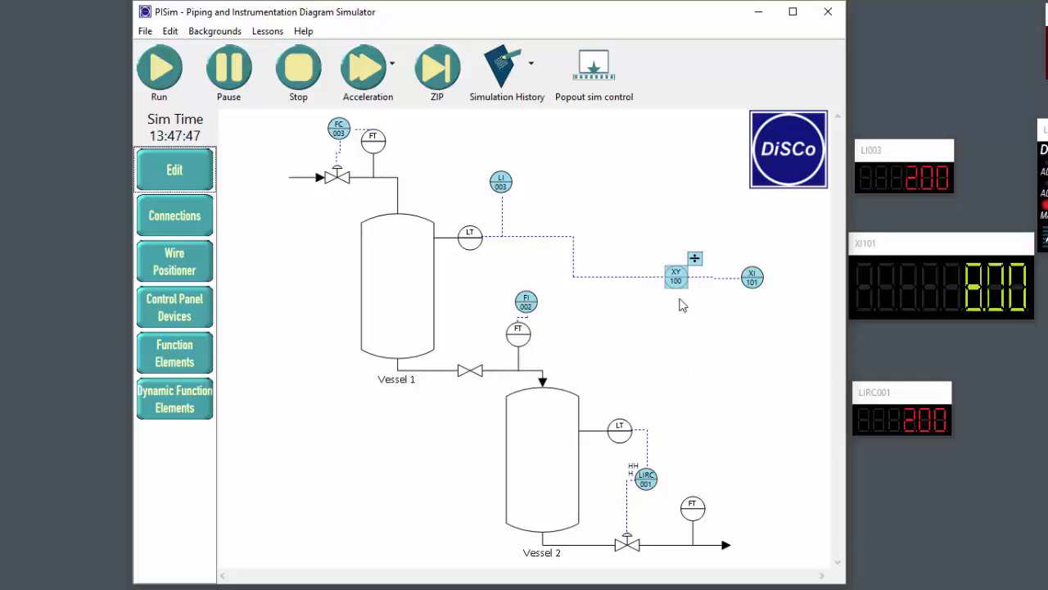
# Step: Connect Vessel 2's level transmitter to the bottom port of XY100 and run the simulation
pyautogui.click(188, 228)
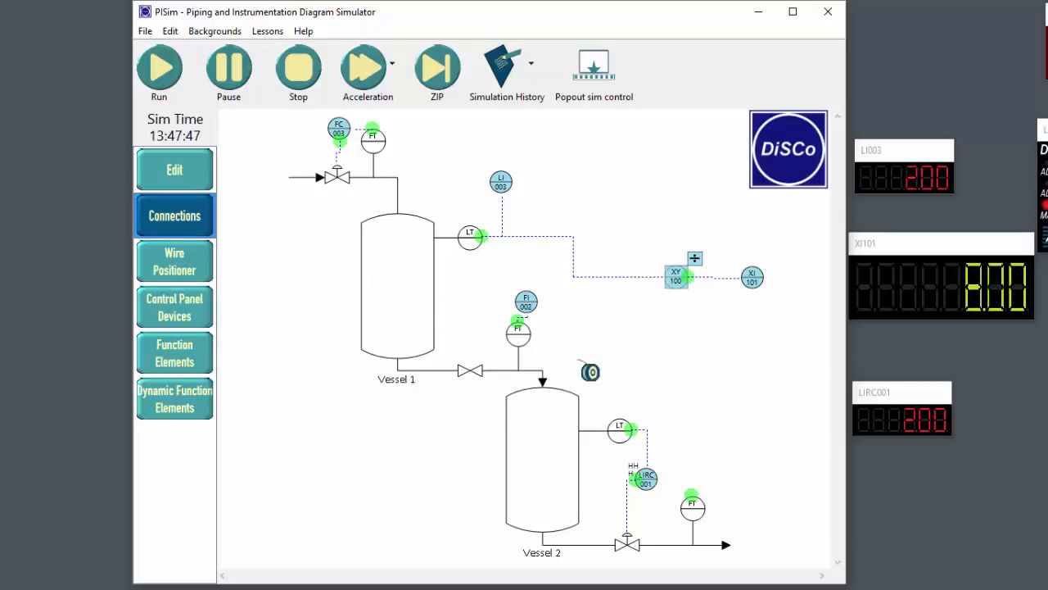
pyautogui.moveTo(631, 430)
pyautogui.mouseDown()
pyautogui.moveTo(692, 340)
pyautogui.moveTo(686, 299)
pyautogui.mouseUp()
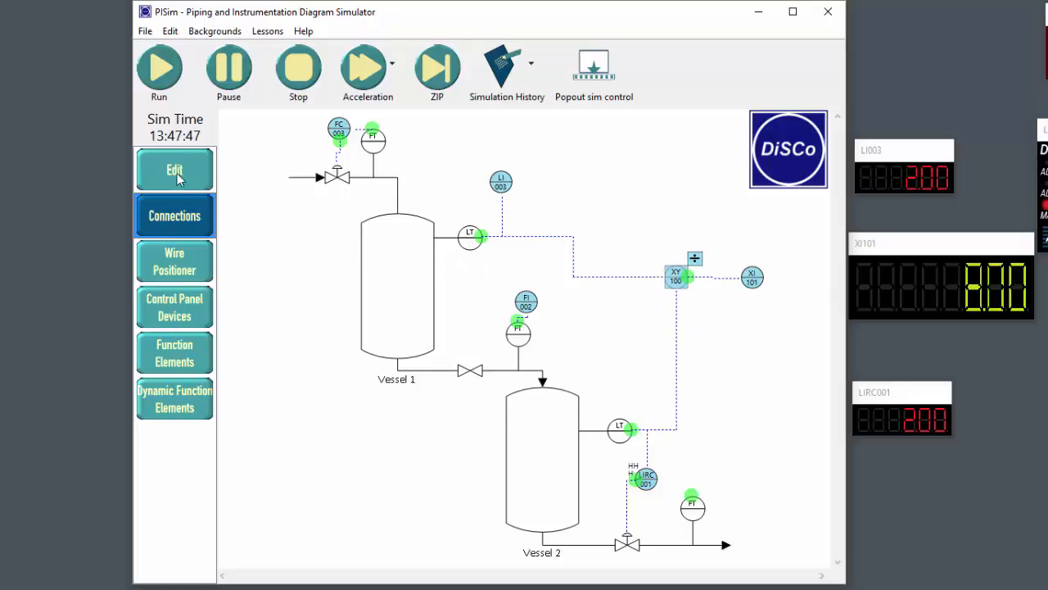
pyautogui.click(161, 80)
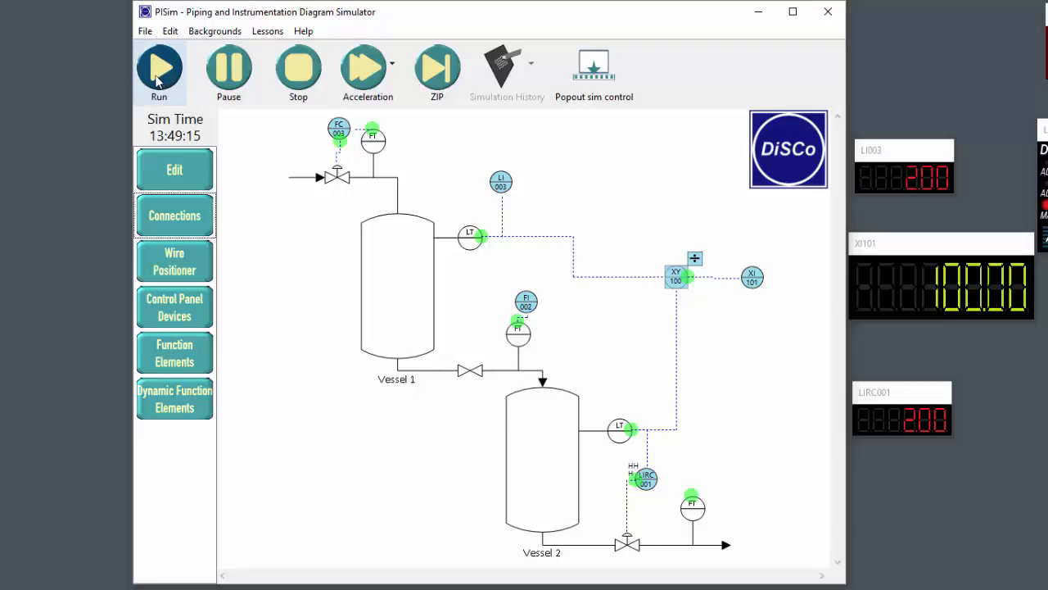
# Step: Set constants a and c in XY100's division function to 1
pyautogui.click(173, 169)
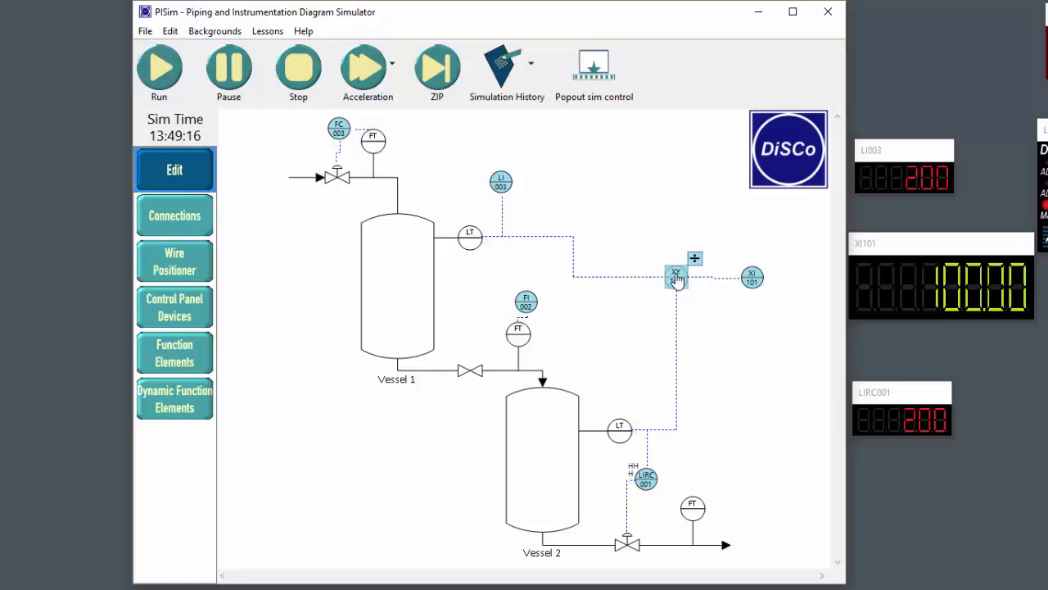
pyautogui.rightClick(677, 276)
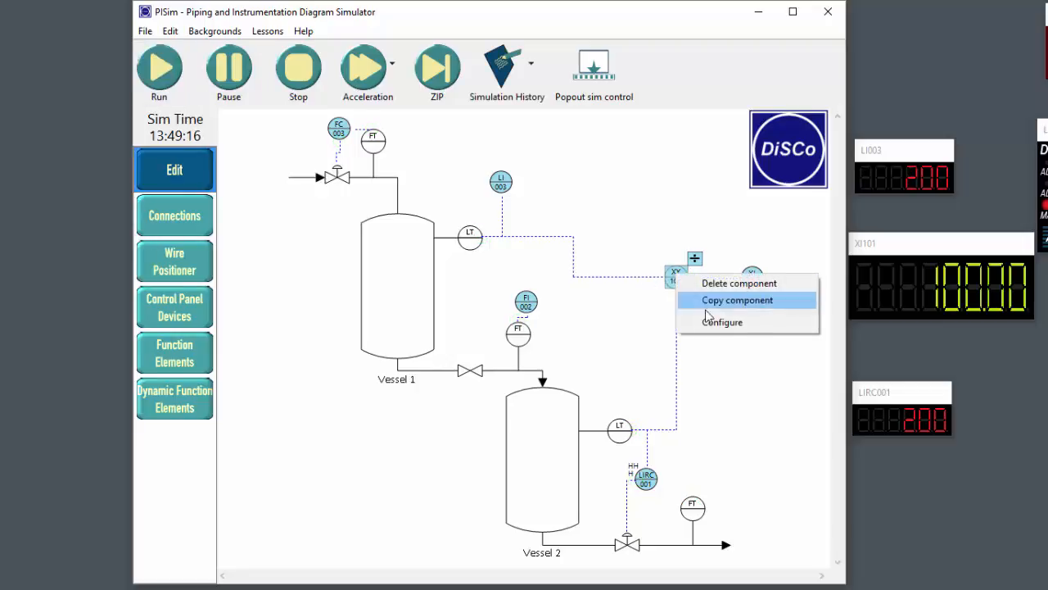
pyautogui.click(713, 326)
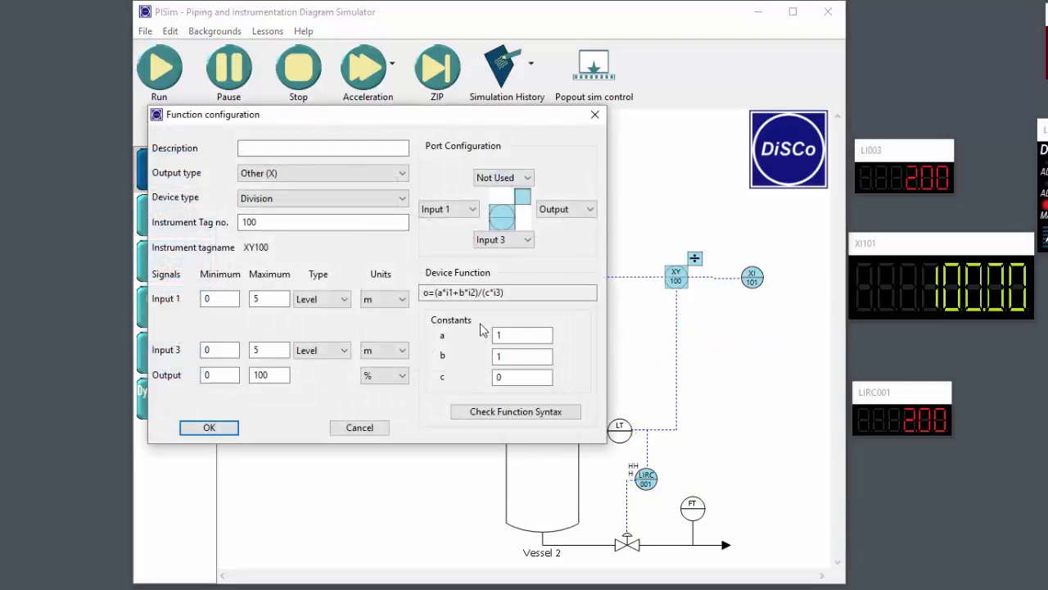
pyautogui.click(499, 293)
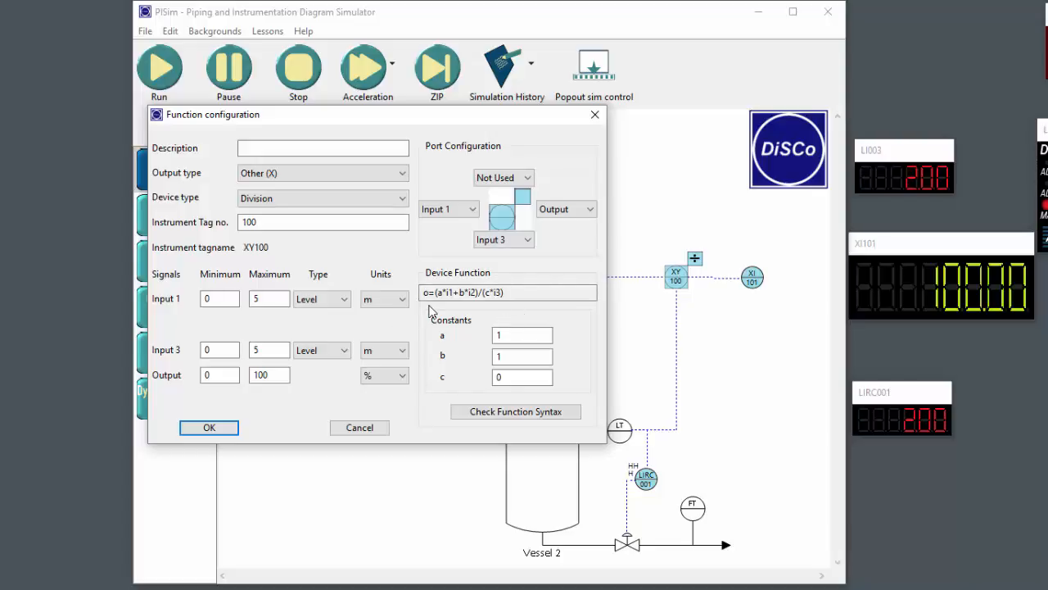
pyautogui.click(503, 335)
pyautogui.write('1')
pyautogui.click(267, 378)
pyautogui.doubleClick(507, 379)
pyautogui.write('1')
# Step: Accept the division configuration, and run the simulation briefly to check XI101 before stopping it
pyautogui.click(209, 426)
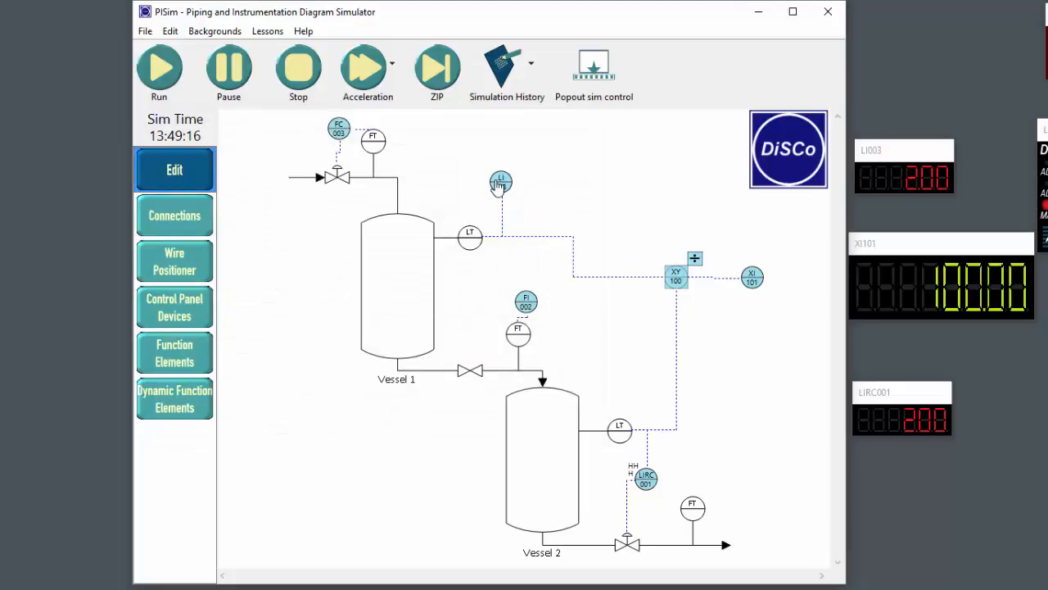
pyautogui.click(159, 70)
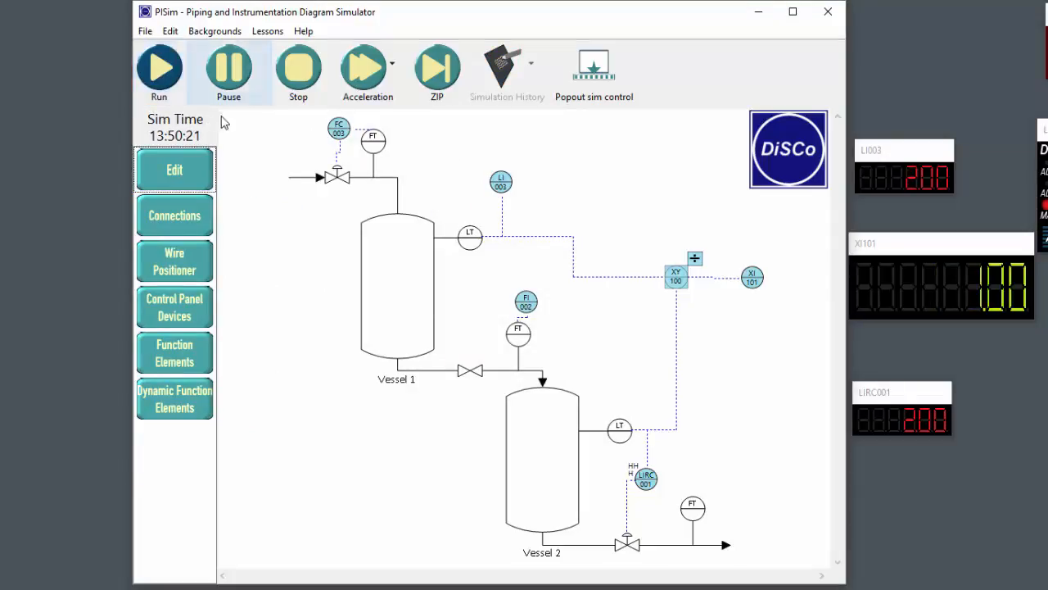
pyautogui.click(307, 75)
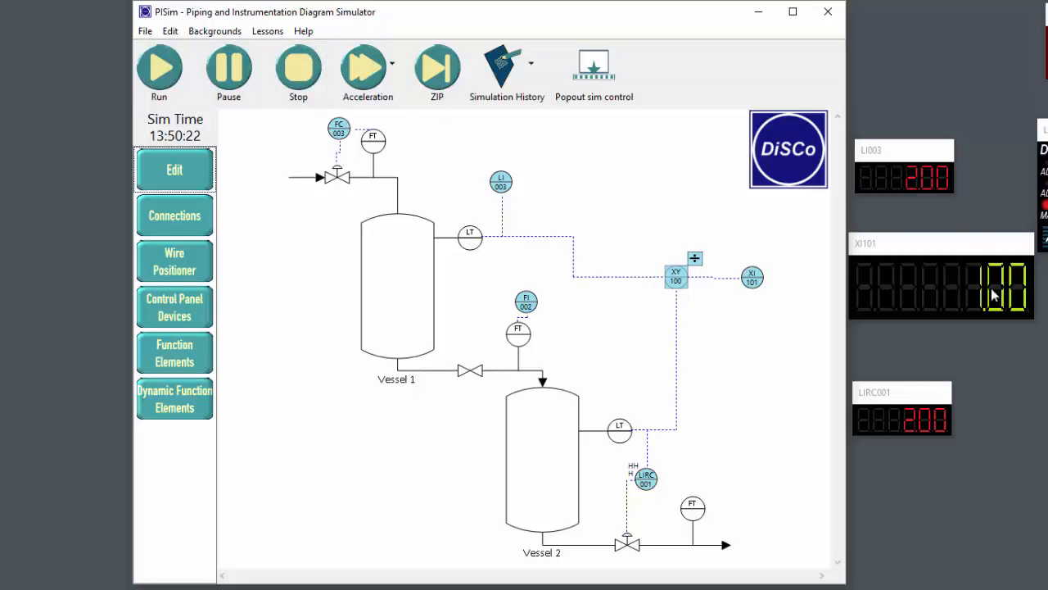
# Step: Change XY100's device type to User Defined, enter o=a*i1*i2 as the device function and check its syntax
pyautogui.rightClick(672, 278)
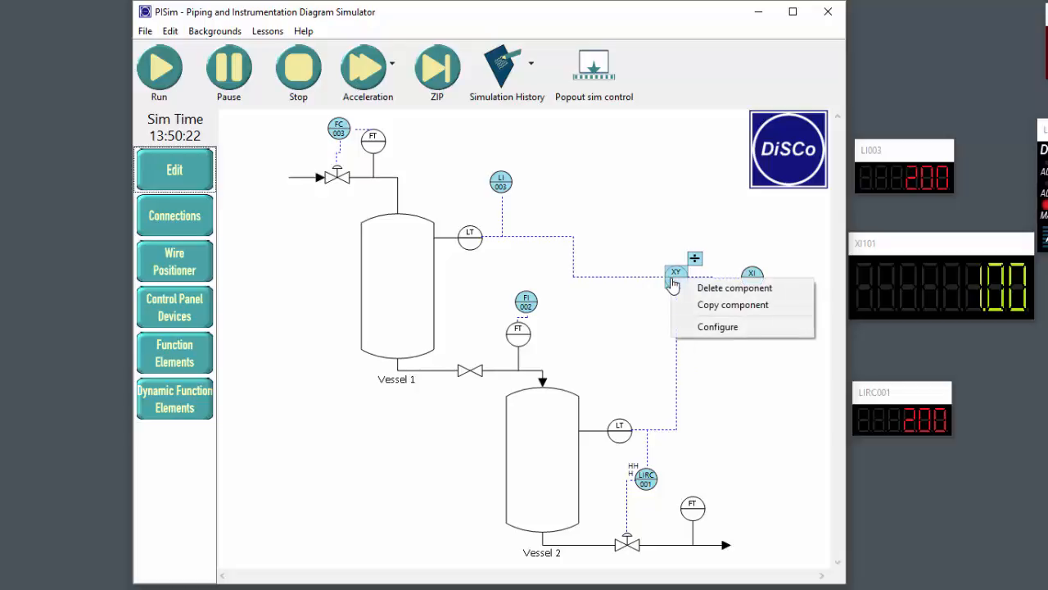
pyautogui.click(707, 327)
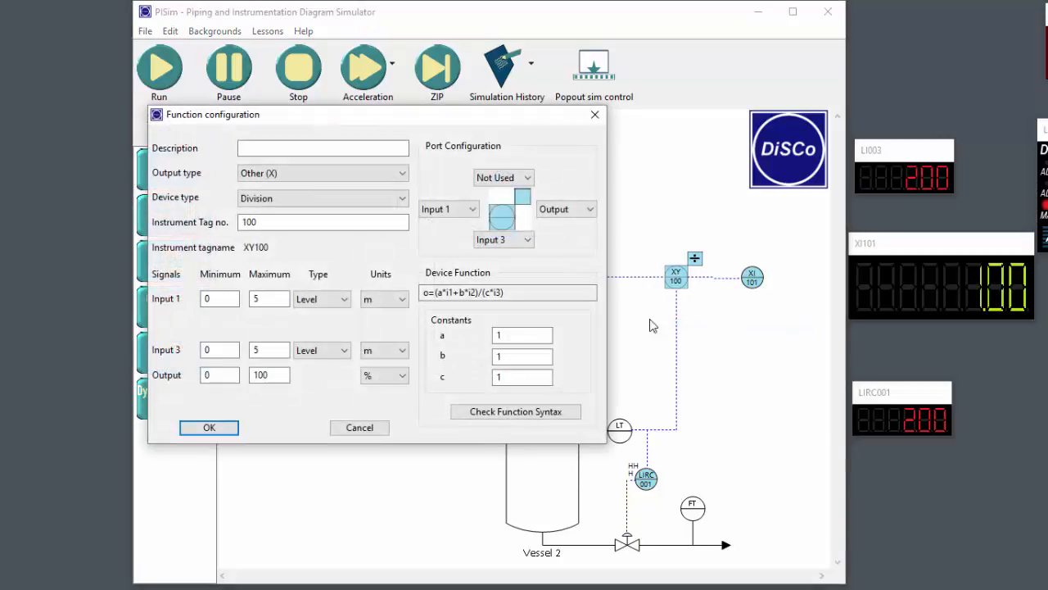
pyautogui.click(262, 202)
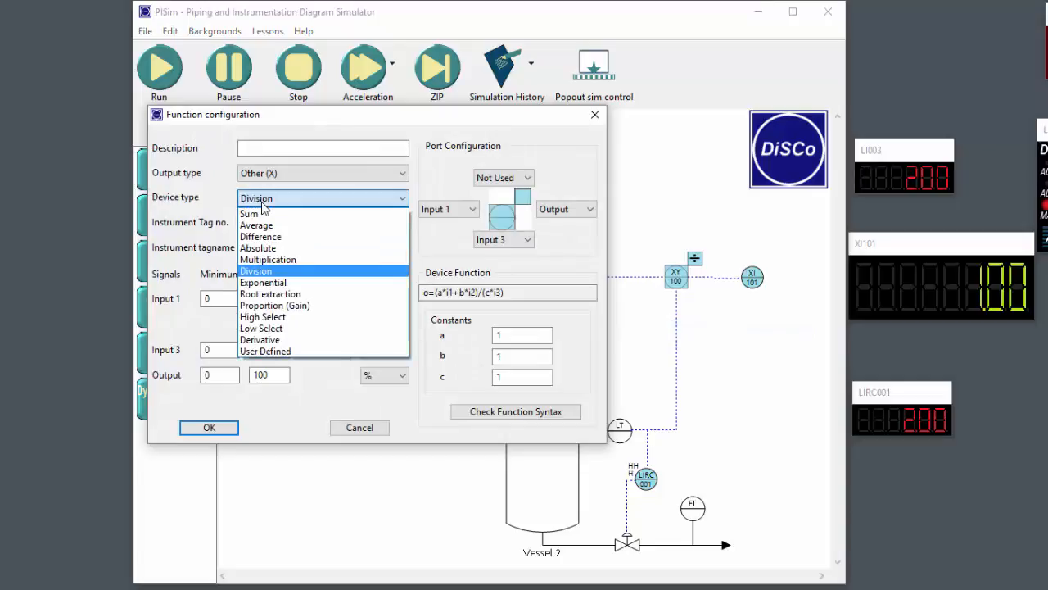
pyautogui.click(266, 351)
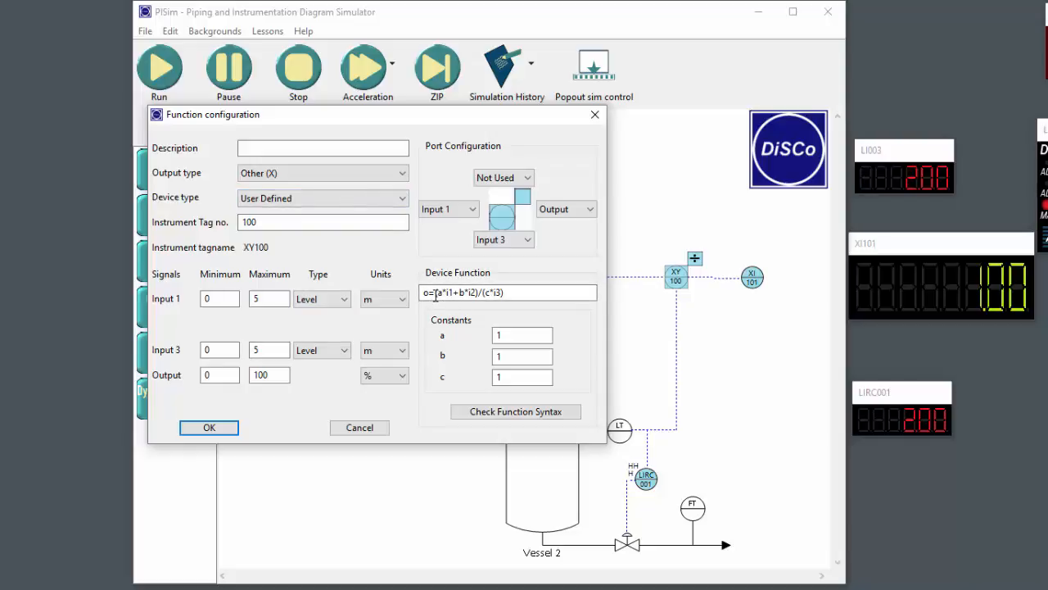
pyautogui.moveTo(434, 295); pyautogui.dragTo(505, 294)
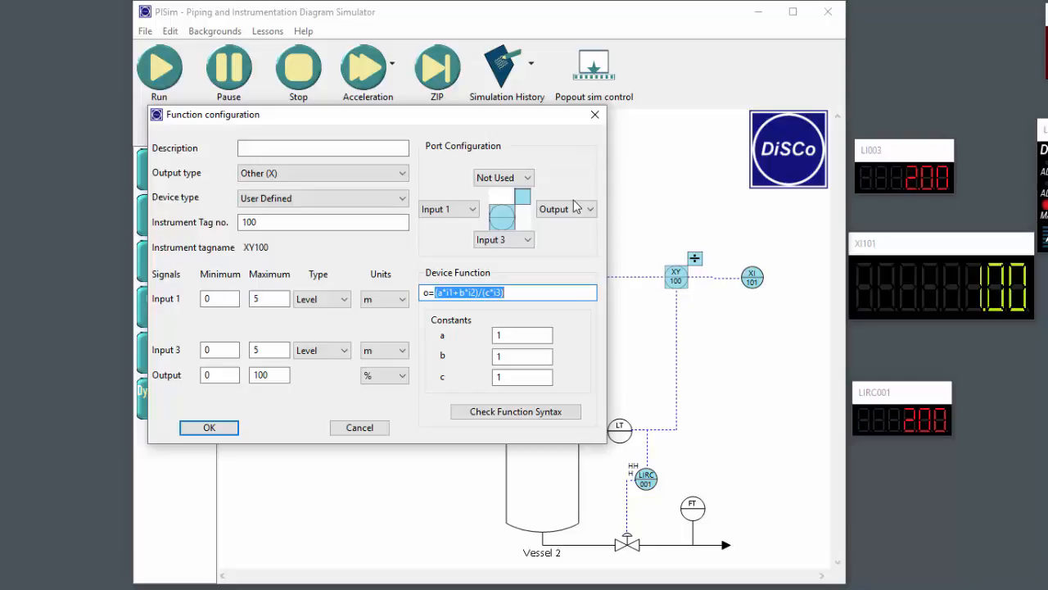
pyautogui.write('a*i1*i2')
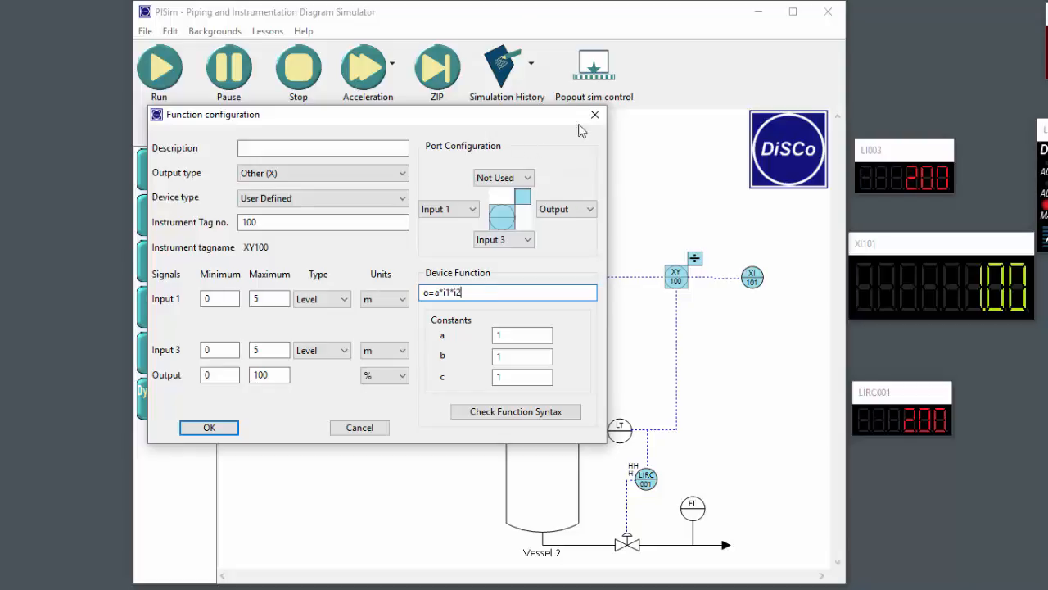
pyautogui.click(560, 420)
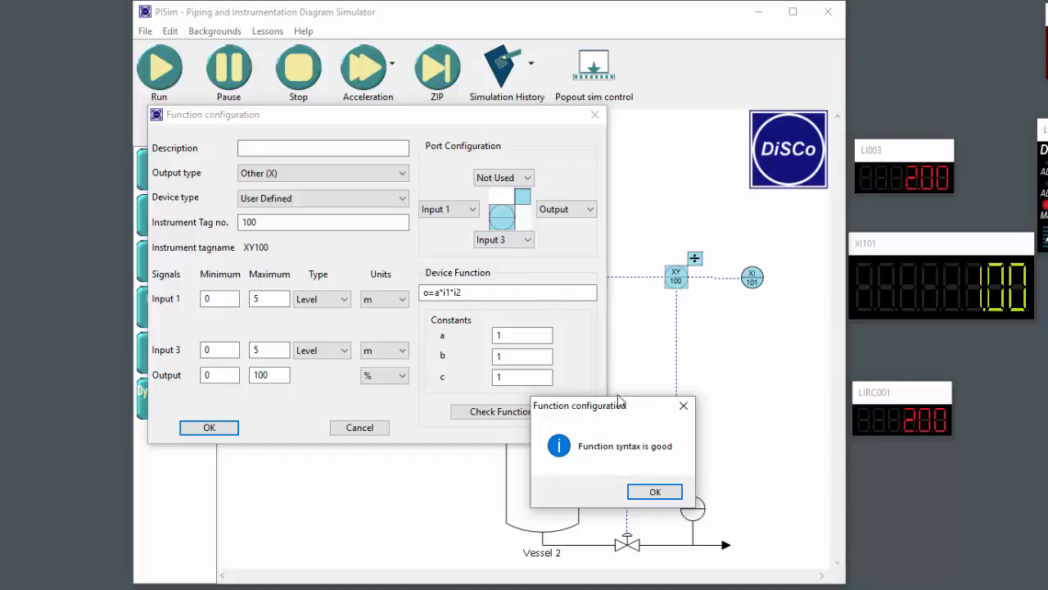
pyautogui.click(655, 491)
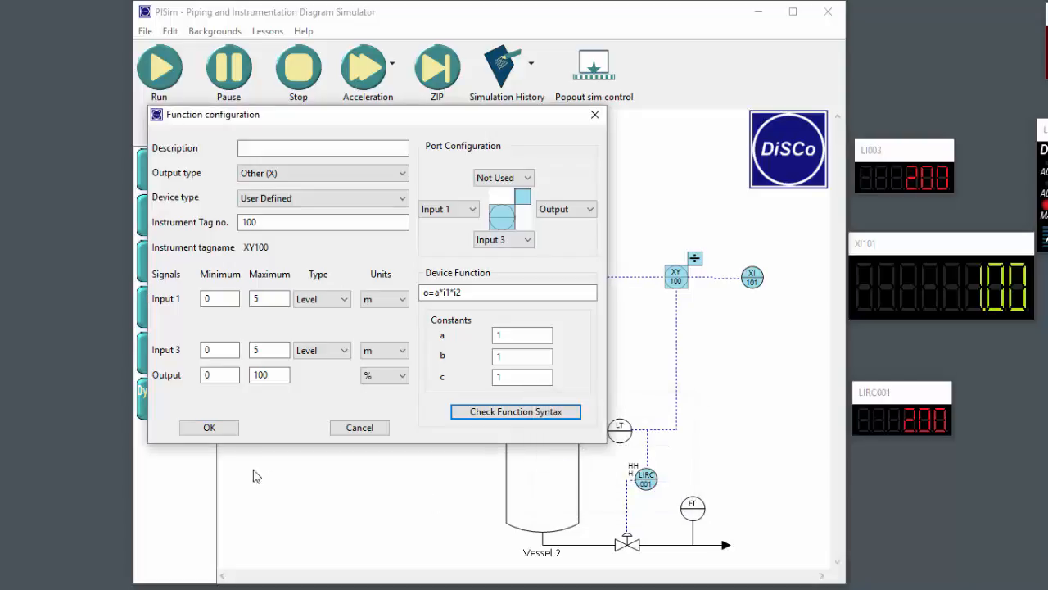
# Step: Accept the user-defined configuration and run the simulation briefly to check XI101, pausing it again
pyautogui.click(209, 427)
pyautogui.click(171, 87)
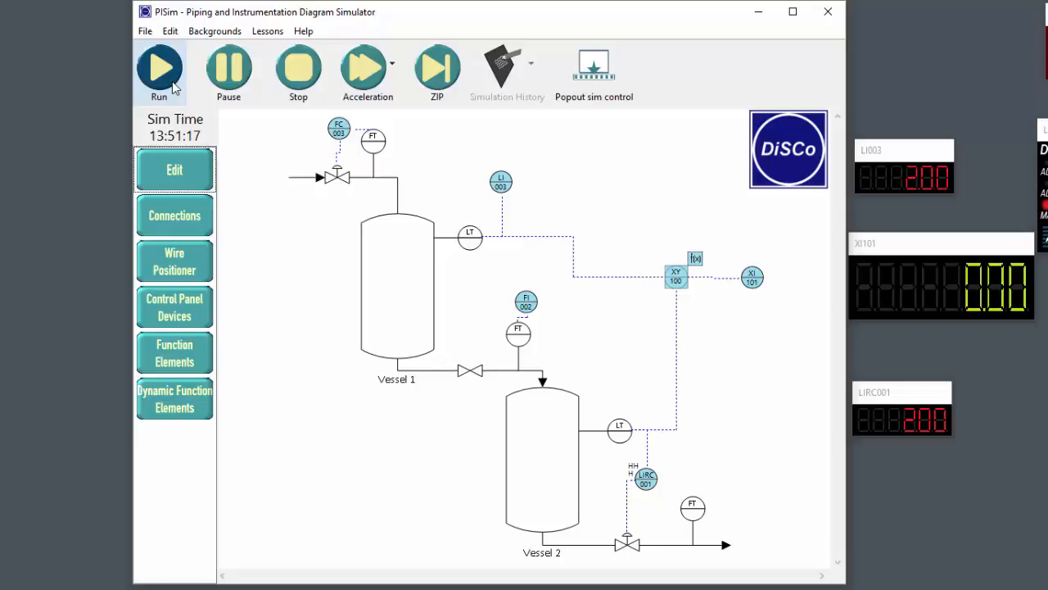
pyautogui.click(229, 77)
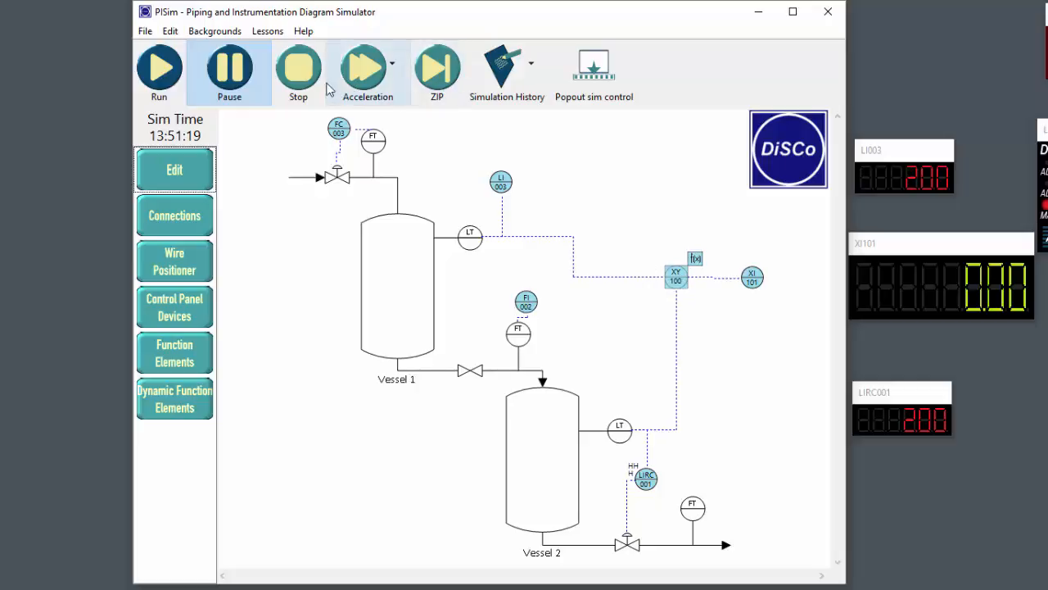
# Step: Correct XY100's device function to o=a*i1*i3
pyautogui.rightClick(672, 276)
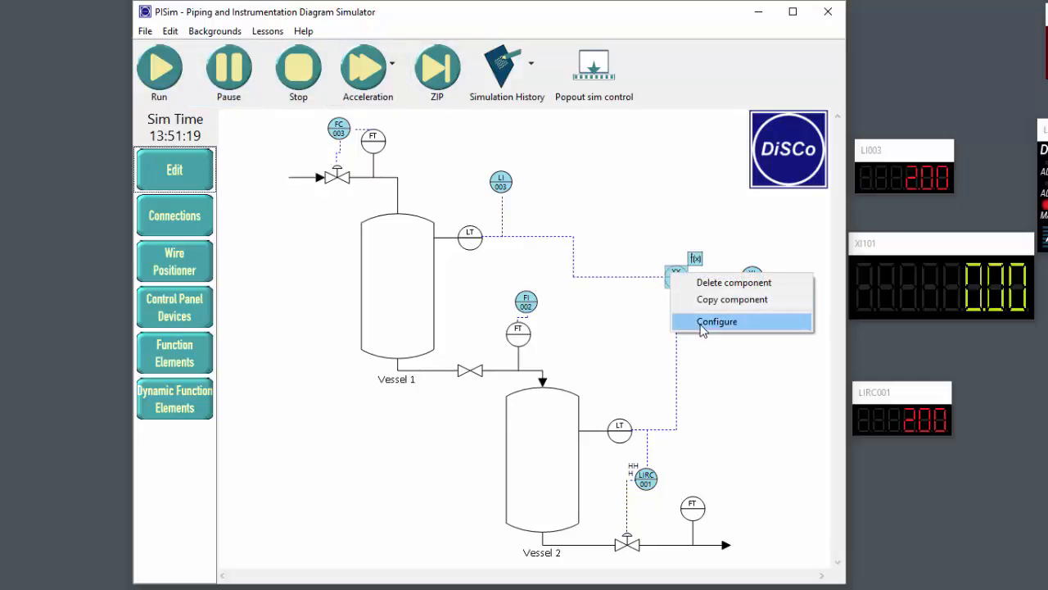
pyautogui.click(701, 327)
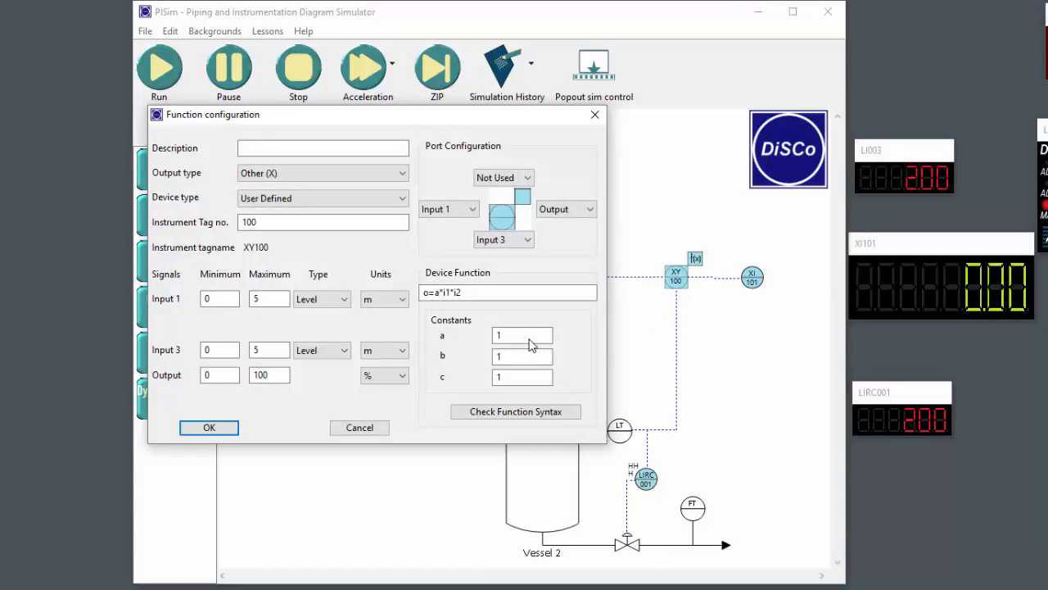
pyautogui.click(461, 292)
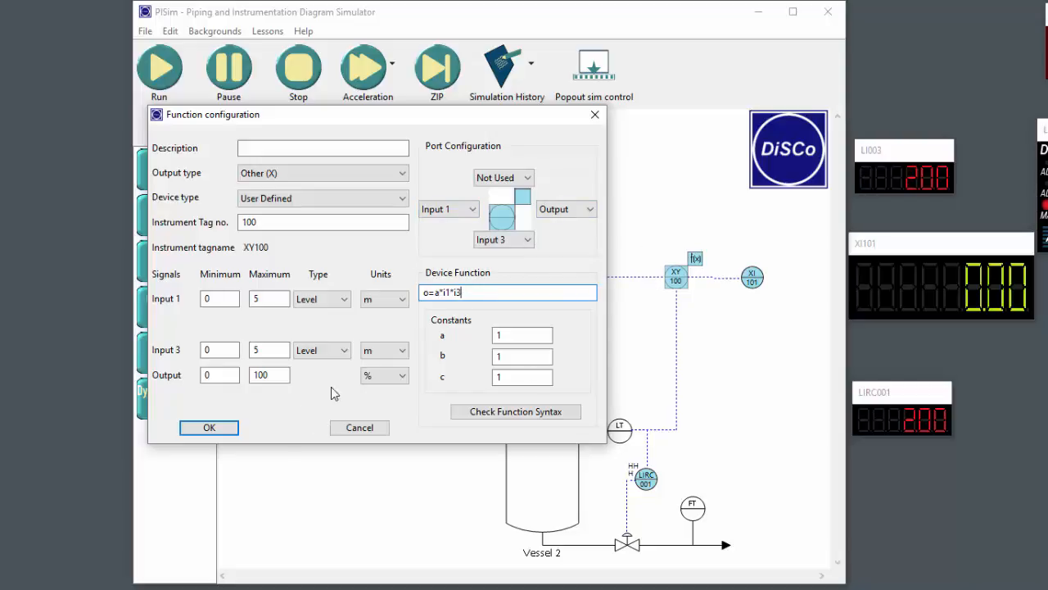
# Step: Accept the corrected function, and run the simulation to check XI101 before stopping it
pyautogui.click(210, 427)
pyautogui.click(160, 72)
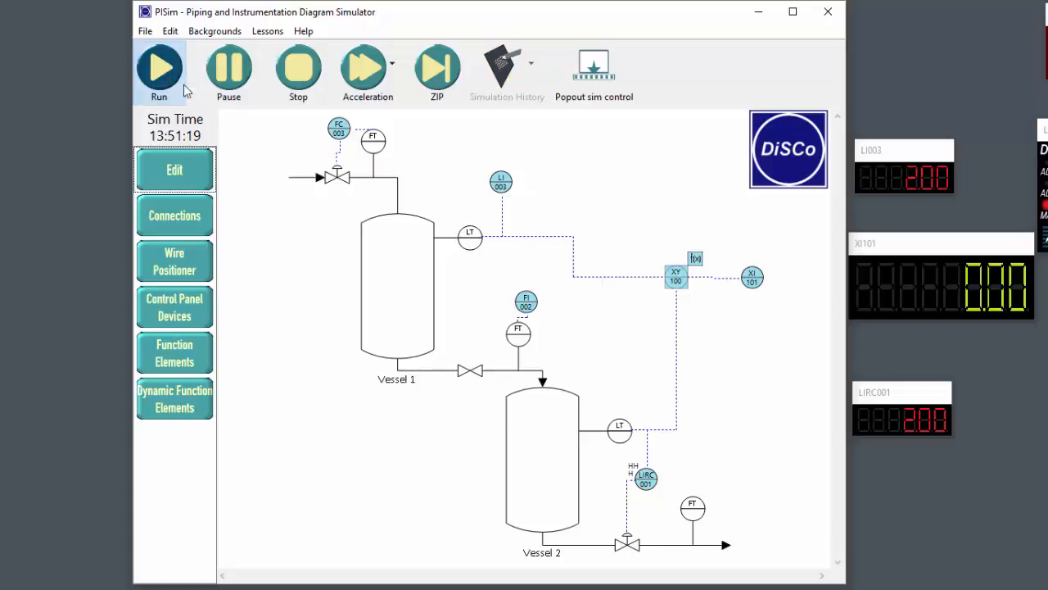
pyautogui.click(298, 72)
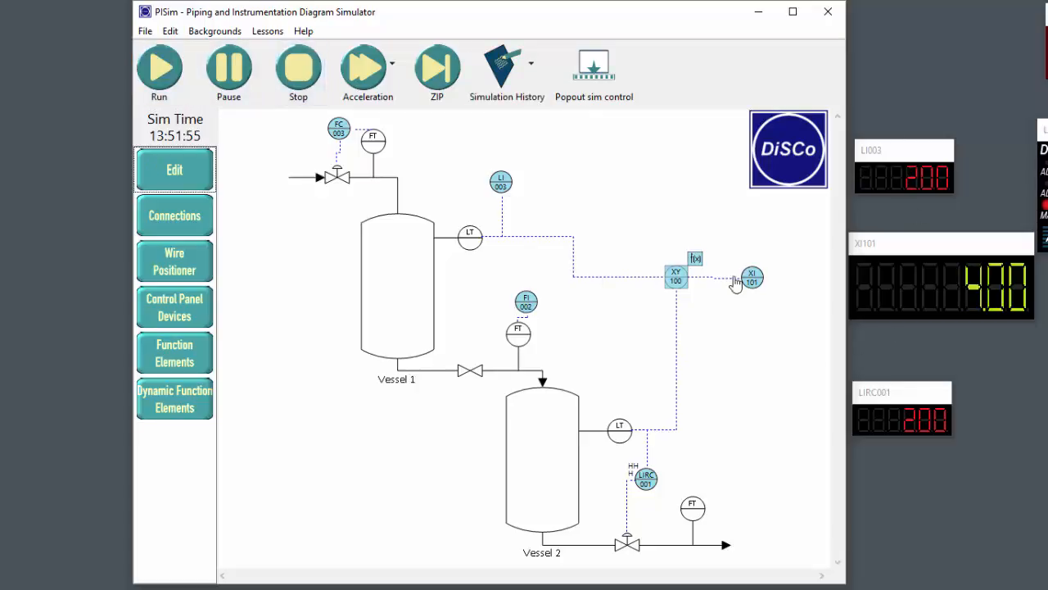
# Step: Open the configuration of function element XY100
pyautogui.rightClick(677, 278)
pyautogui.click(718, 328)
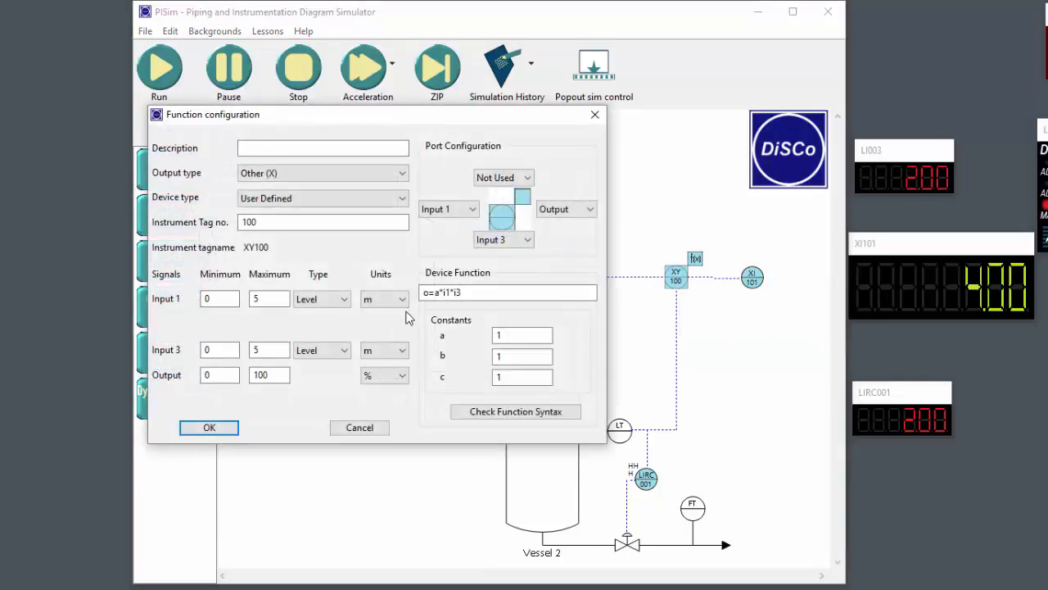